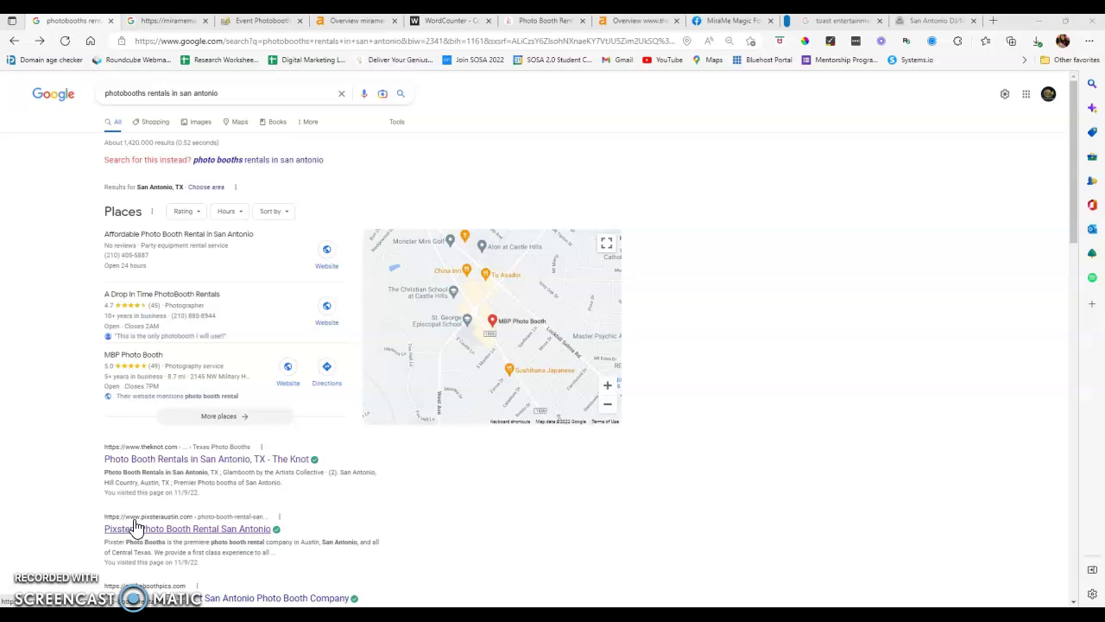
{"action": "left_click", "coordinate": [787, 24]}
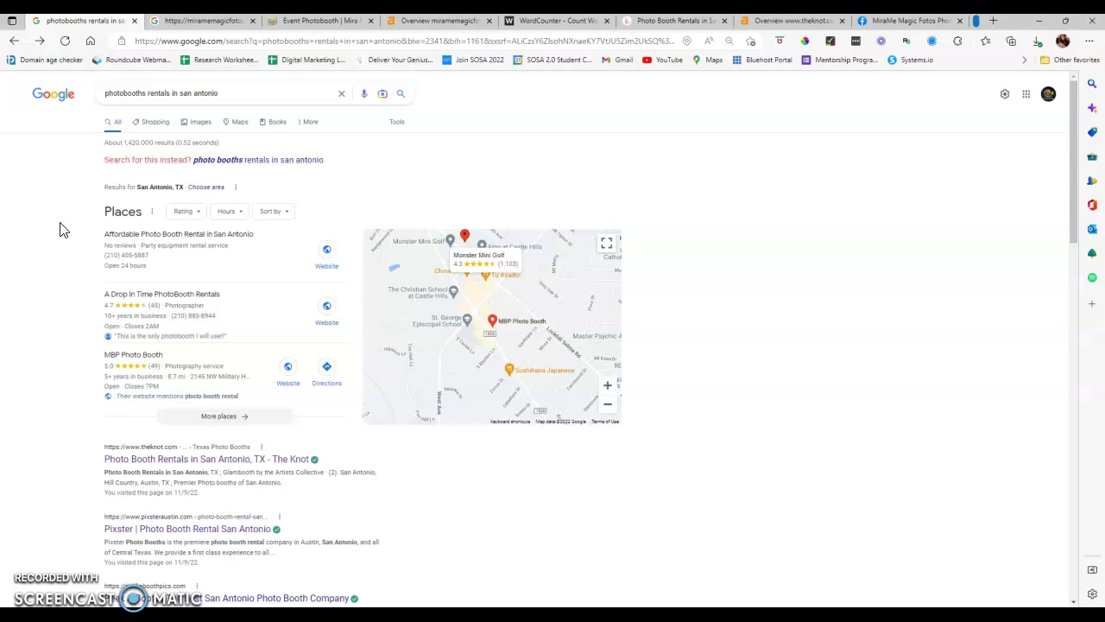
{"action": "left_click", "coordinate": [139, 95]}
{"action": "left_click", "coordinate": [597, 132]}
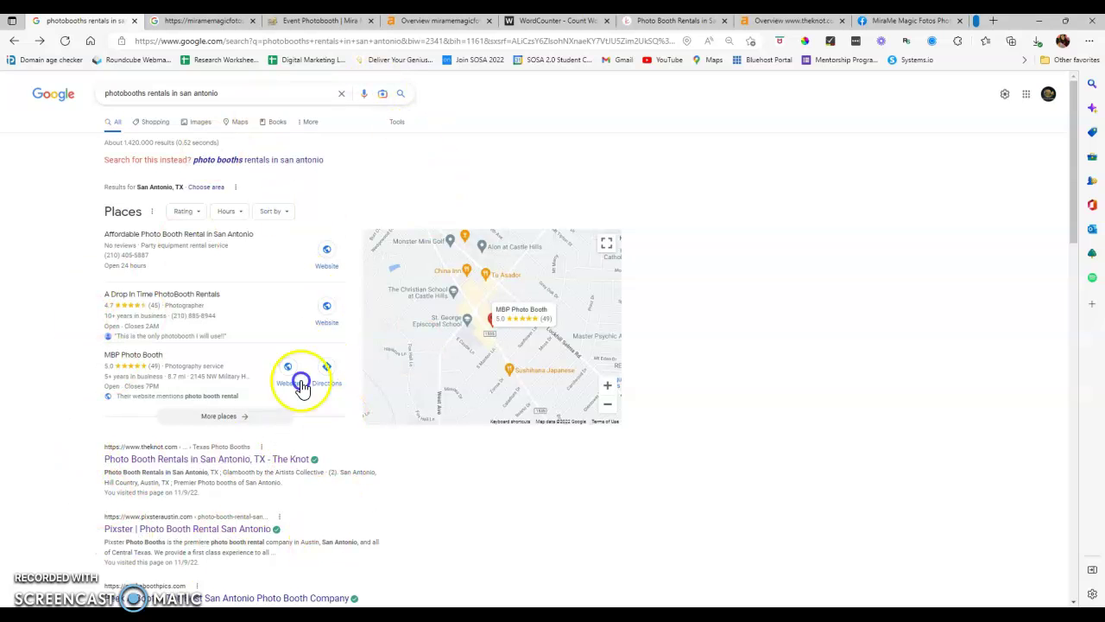
Look over the first page of results for photobooths rentals in san antonio and its expanded list of local places
{"action": "scroll", "coordinate": [223, 397], "scroll_direction": "down", "scroll_amount": 6}
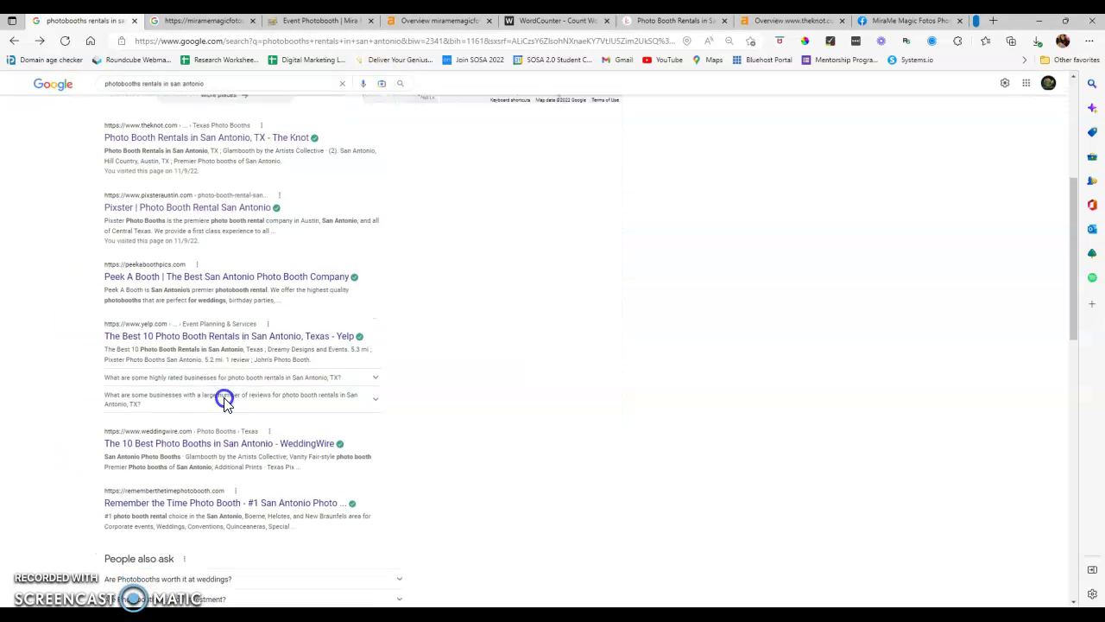
{"action": "scroll", "coordinate": [224, 400], "scroll_direction": "down", "scroll_amount": 2}
{"action": "scroll", "coordinate": [224, 400], "scroll_direction": "down", "scroll_amount": 10}
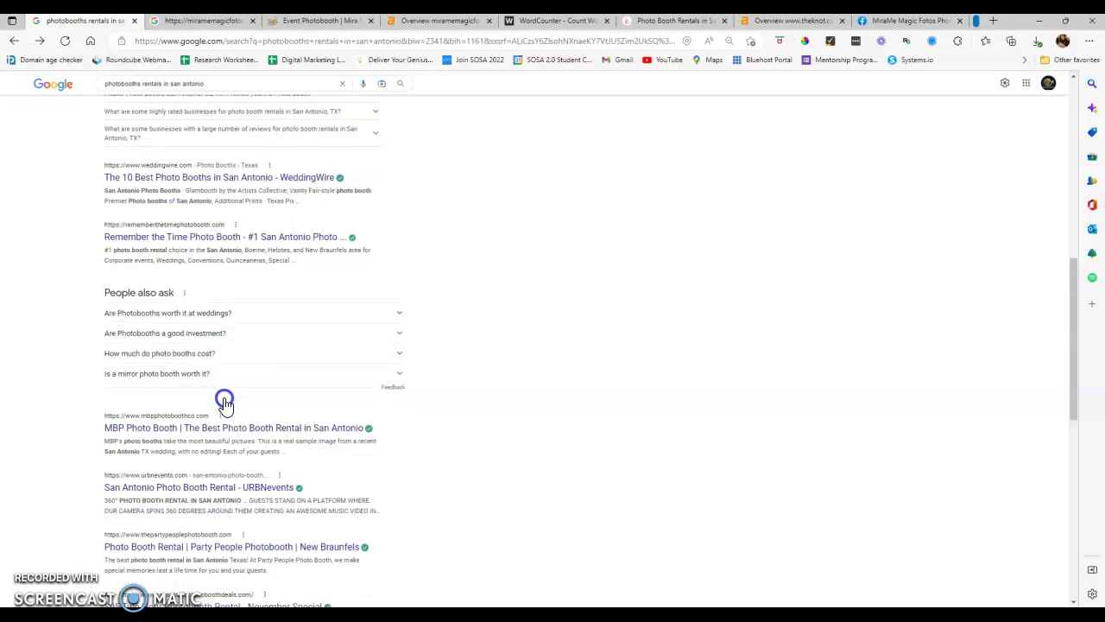
{"action": "scroll", "coordinate": [223, 401], "scroll_direction": "down", "scroll_amount": 4}
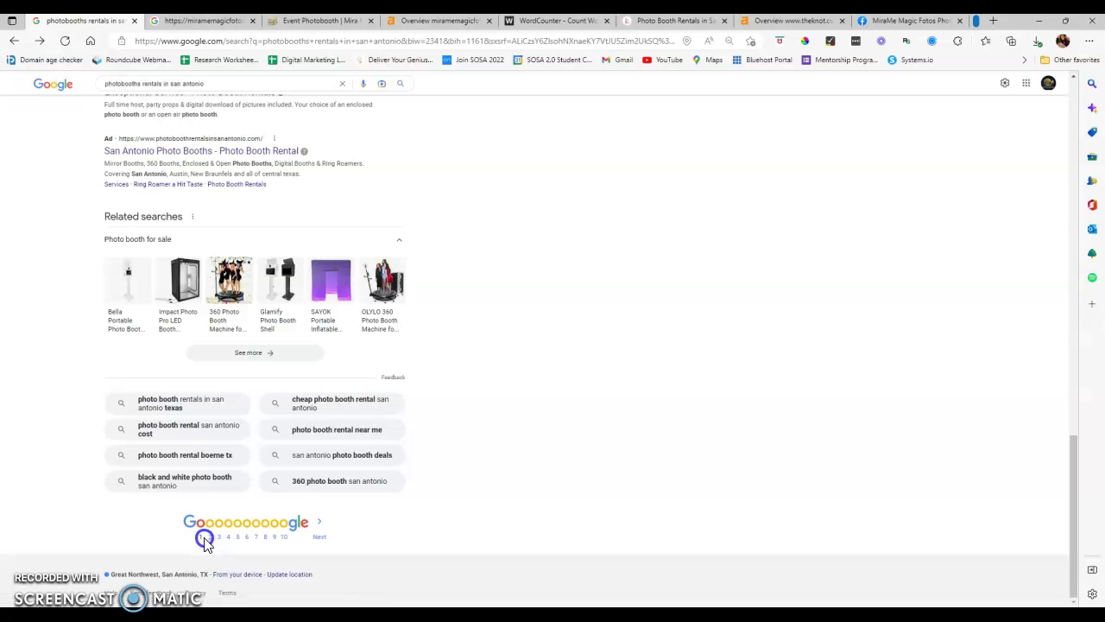
{"action": "scroll", "coordinate": [855, 526], "scroll_direction": "up", "scroll_amount": 10}
{"action": "scroll", "coordinate": [755, 531], "scroll_direction": "up", "scroll_amount": 6}
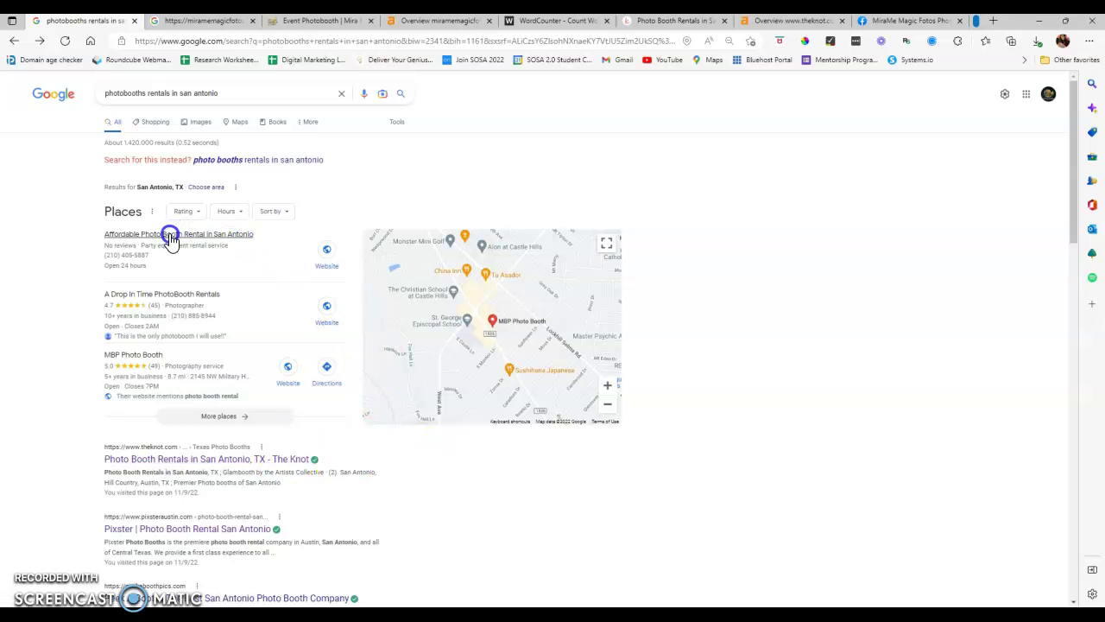
{"action": "left_click", "coordinate": [247, 420]}
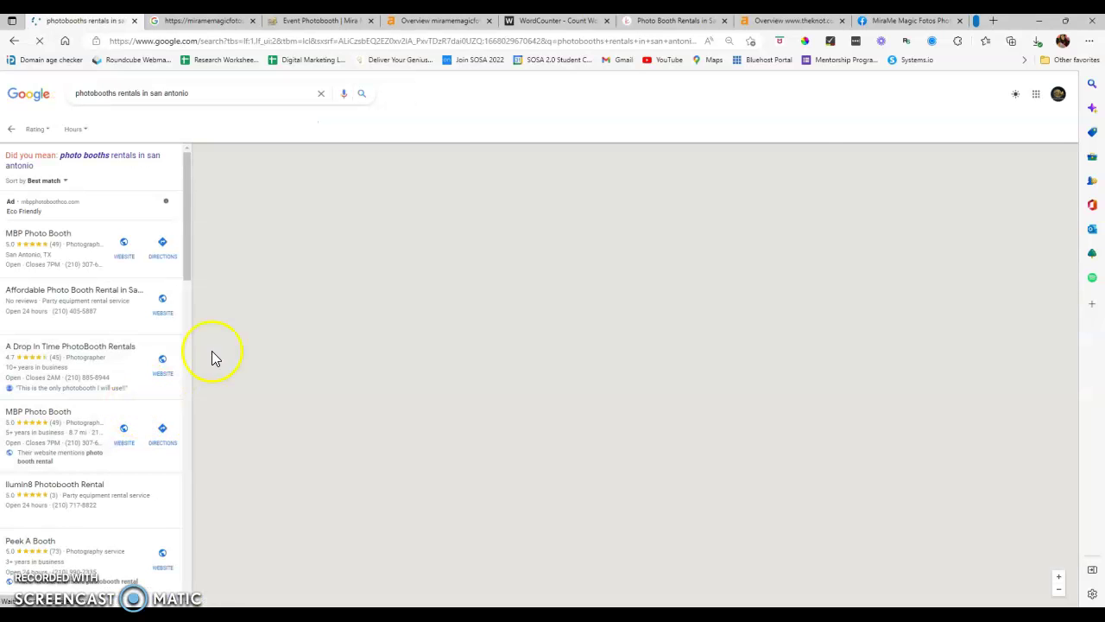
{"action": "left_click", "coordinate": [12, 129]}
Switch to the miramemagicfotos.com search results and highlight the business name in the Google business profile
{"action": "left_click", "coordinate": [177, 22]}
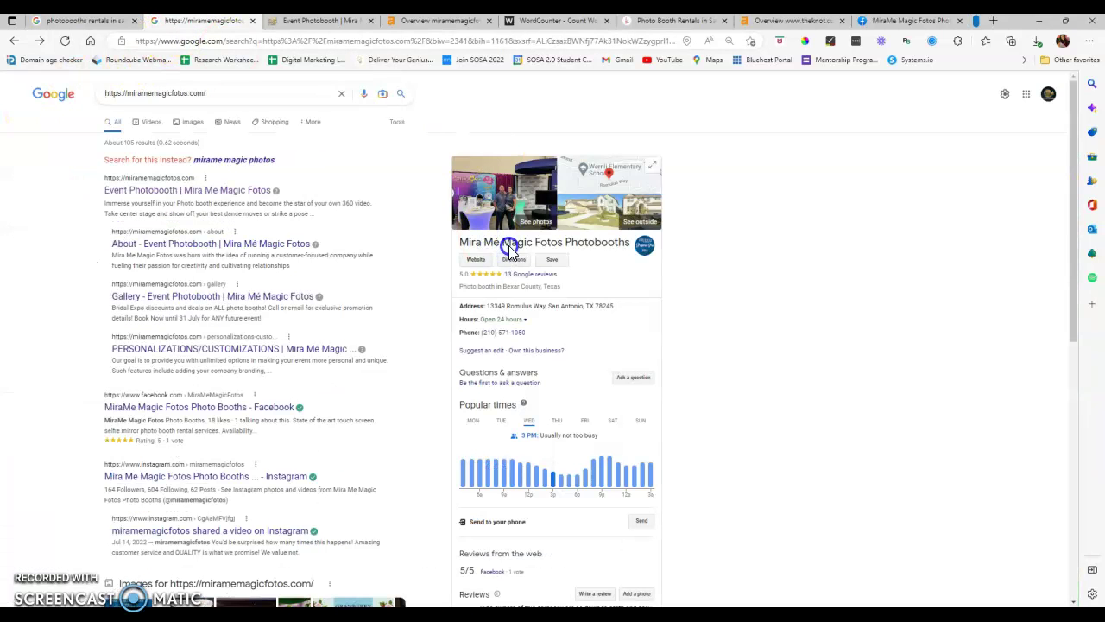
{"action": "left_click_drag", "start_coordinate": [456, 241], "coordinate": [628, 259]}
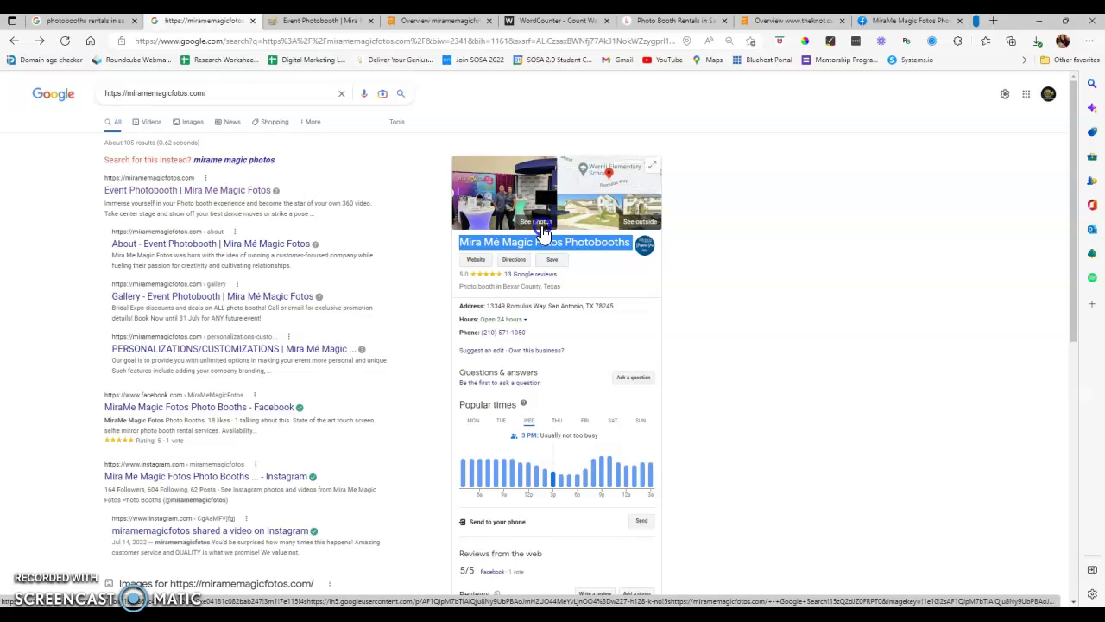
{"action": "left_click", "coordinate": [500, 245]}
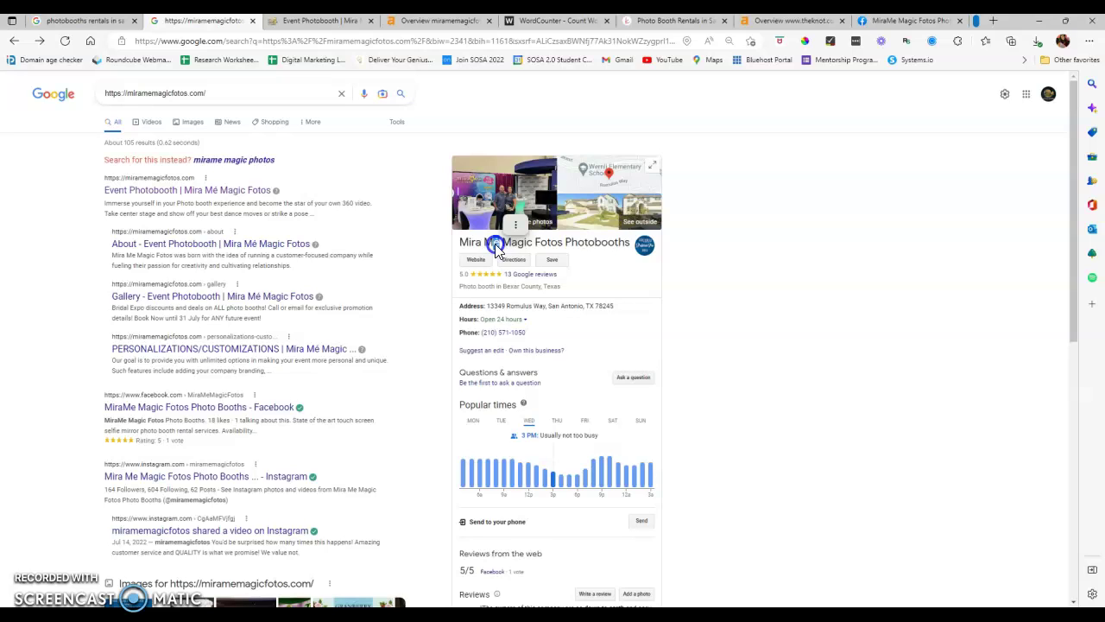
{"action": "left_click", "coordinate": [515, 224]}
Browse the photo gallery of the Mira Mé Magic Fotos Photobooths profile and return to its search results
{"action": "left_click", "coordinate": [539, 221]}
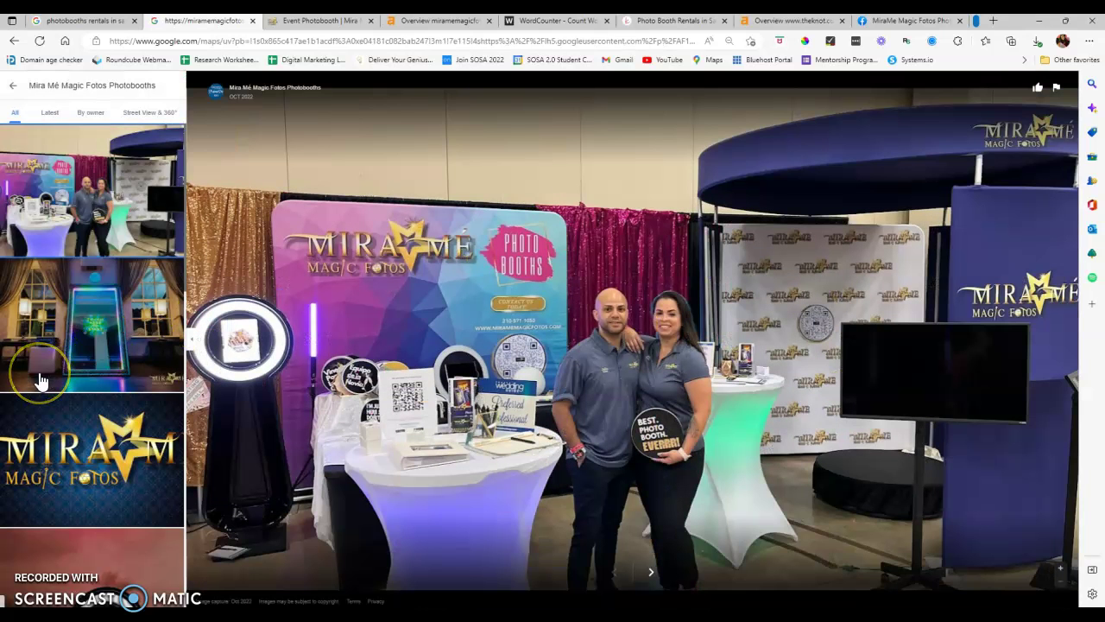
{"action": "scroll", "coordinate": [39, 380], "scroll_direction": "down", "scroll_amount": 2}
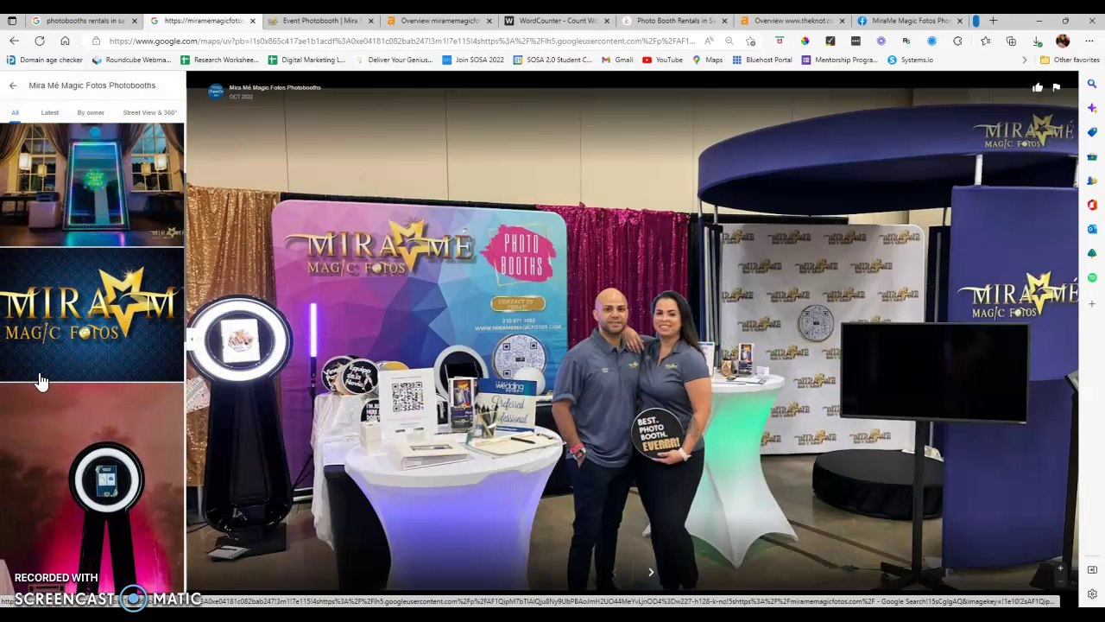
{"action": "scroll", "coordinate": [40, 380], "scroll_direction": "down", "scroll_amount": 3}
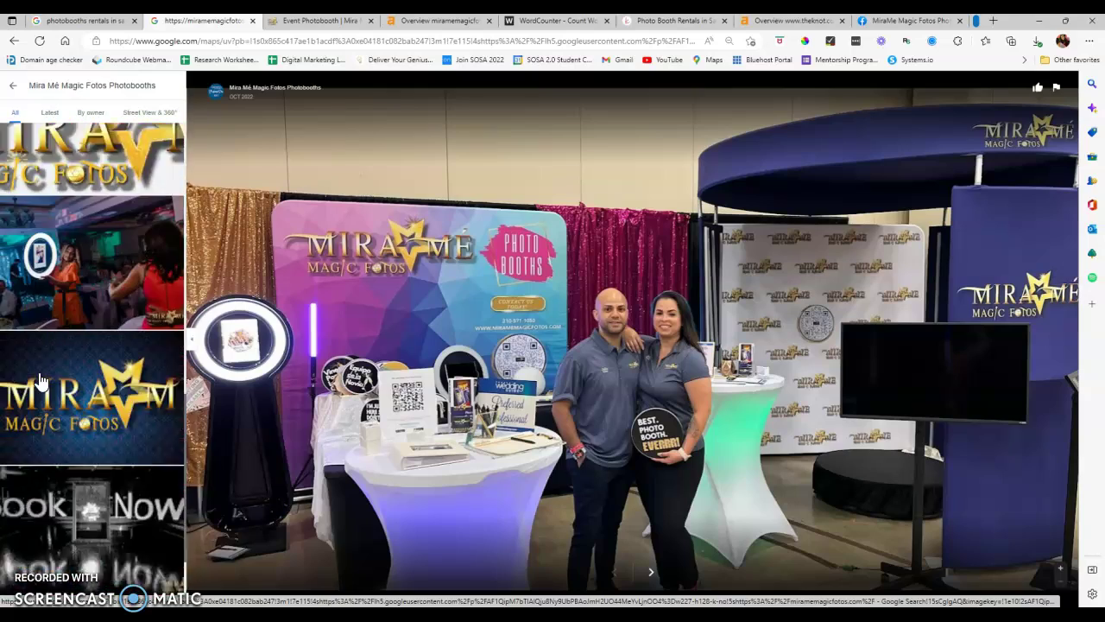
{"action": "scroll", "coordinate": [39, 380], "scroll_direction": "up", "scroll_amount": 1}
{"action": "scroll", "coordinate": [40, 380], "scroll_direction": "up", "scroll_amount": 7}
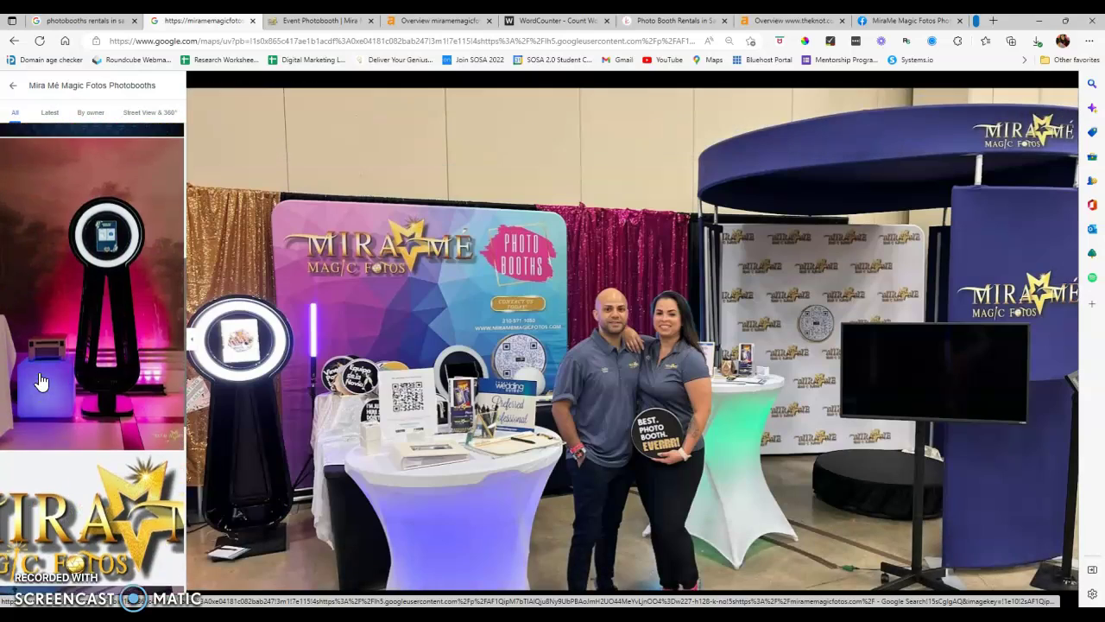
{"action": "left_click", "coordinate": [11, 92]}
{"action": "left_click", "coordinate": [382, 185]}
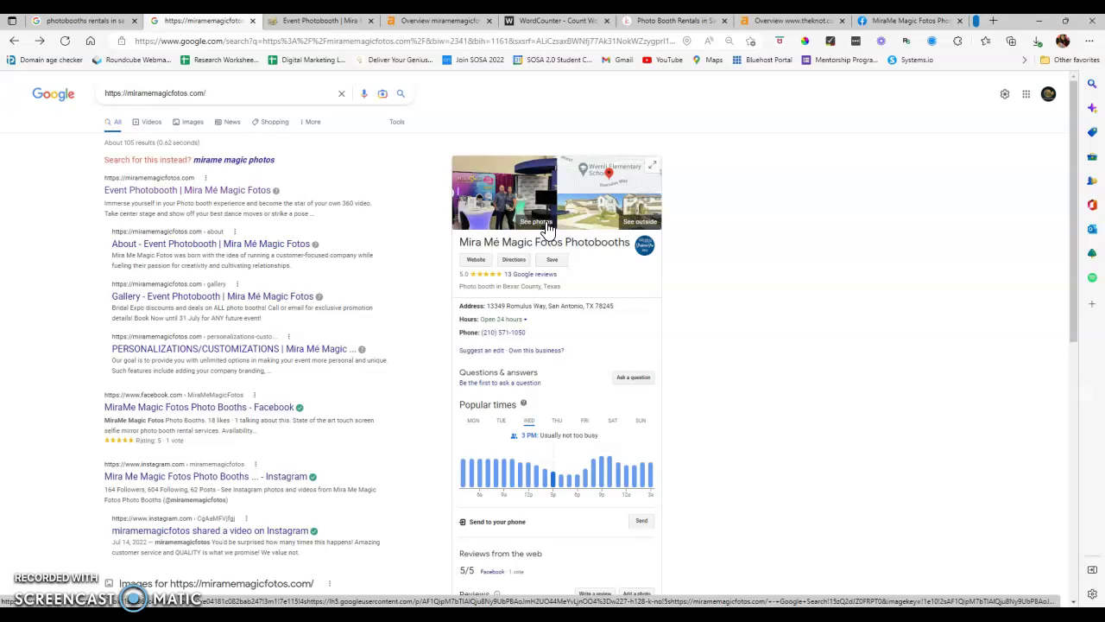
Compare the San Antonio rental results with the miramemagicfotos.com results, checking the business profile through its reviews and posts
{"action": "left_click", "coordinate": [103, 22]}
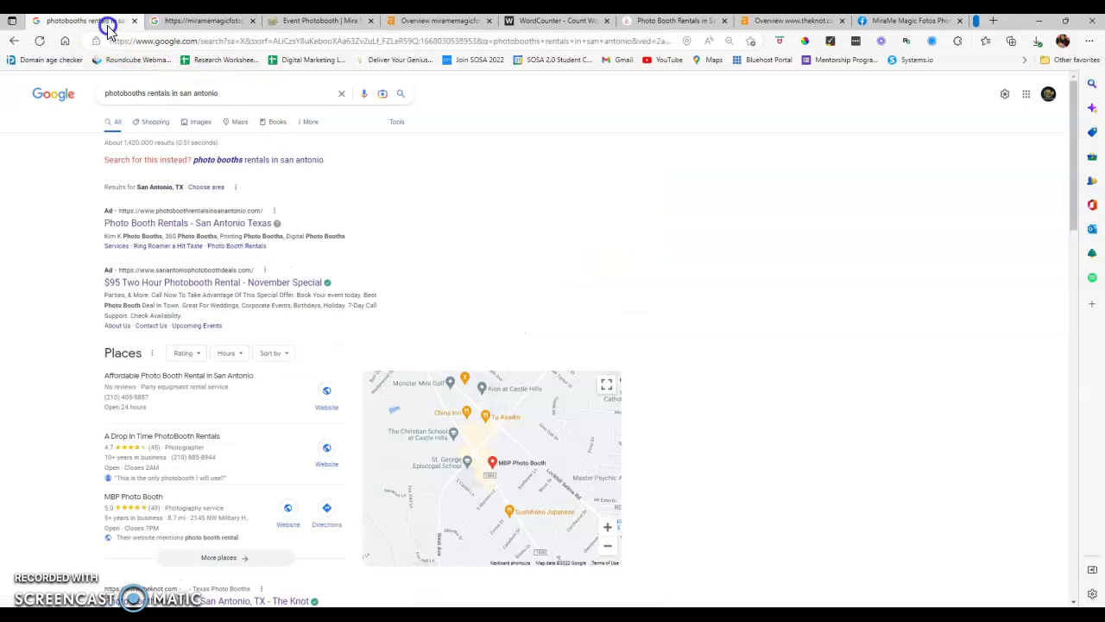
{"action": "left_click", "coordinate": [184, 26]}
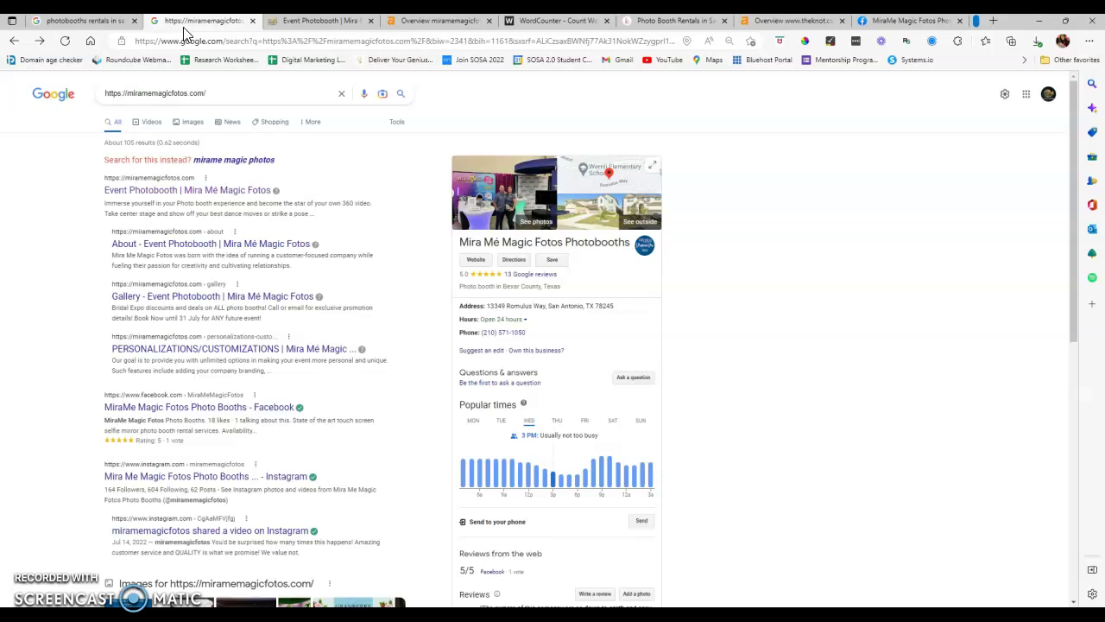
{"action": "scroll", "coordinate": [708, 354], "scroll_direction": "down", "scroll_amount": 6}
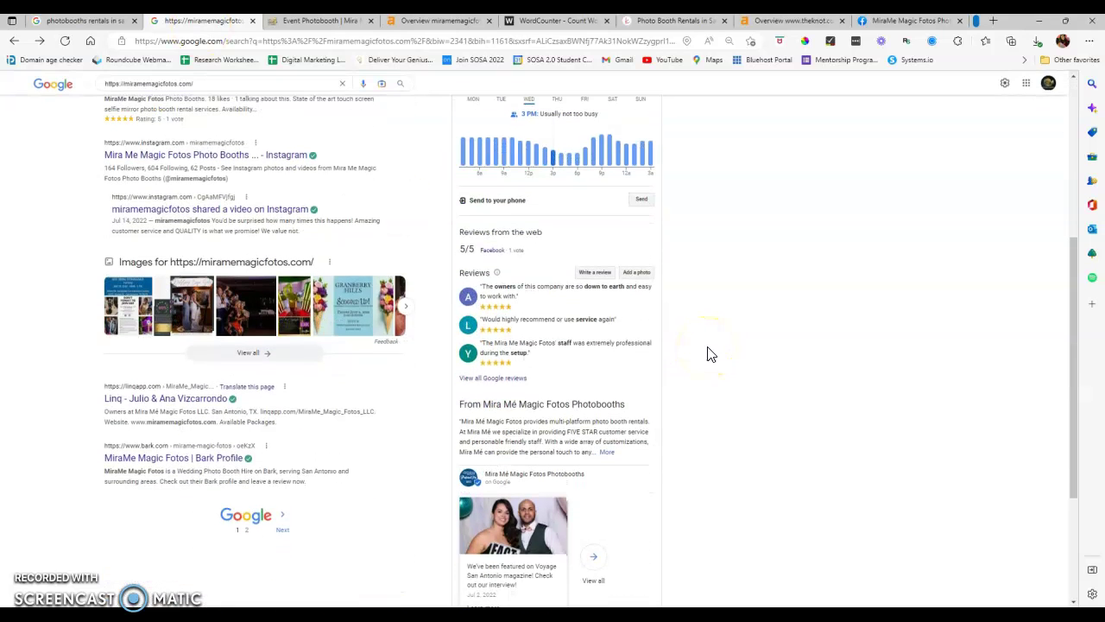
{"action": "scroll", "coordinate": [708, 354], "scroll_direction": "up", "scroll_amount": 6}
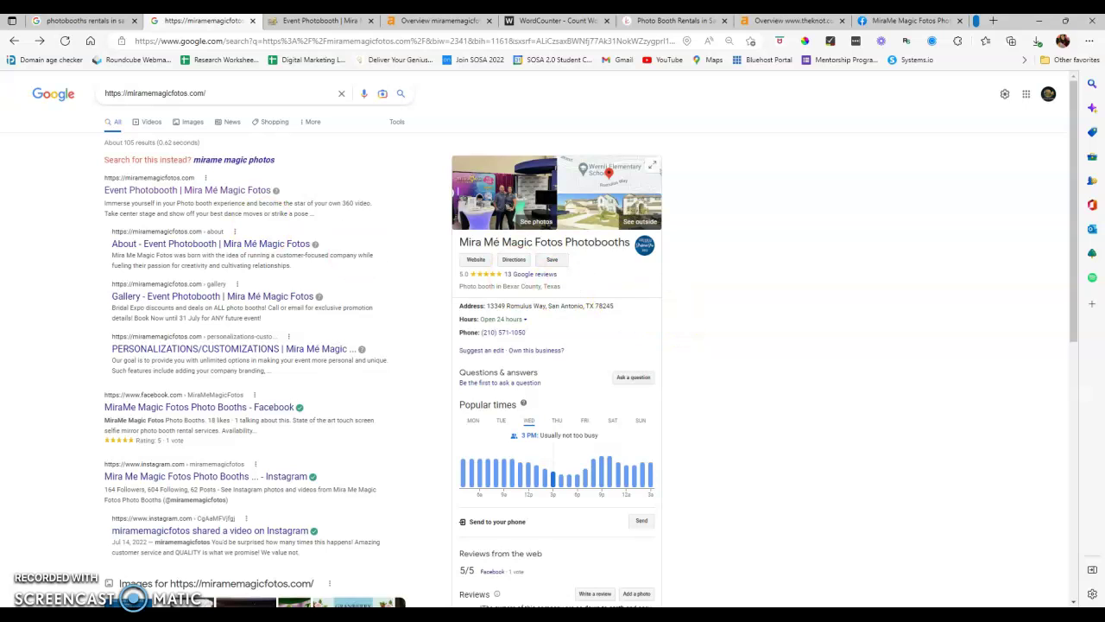
Return to the San Antonio photo booth rental results and review the Places and organic listings
{"action": "left_click", "coordinate": [102, 23]}
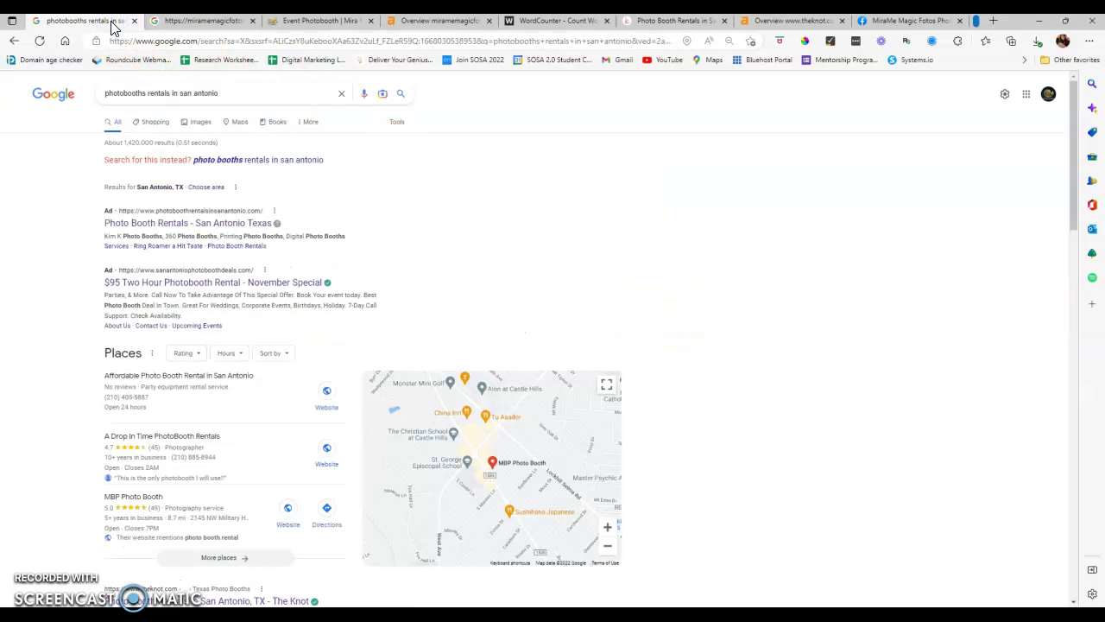
{"action": "scroll", "coordinate": [91, 466], "scroll_direction": "down", "scroll_amount": 2}
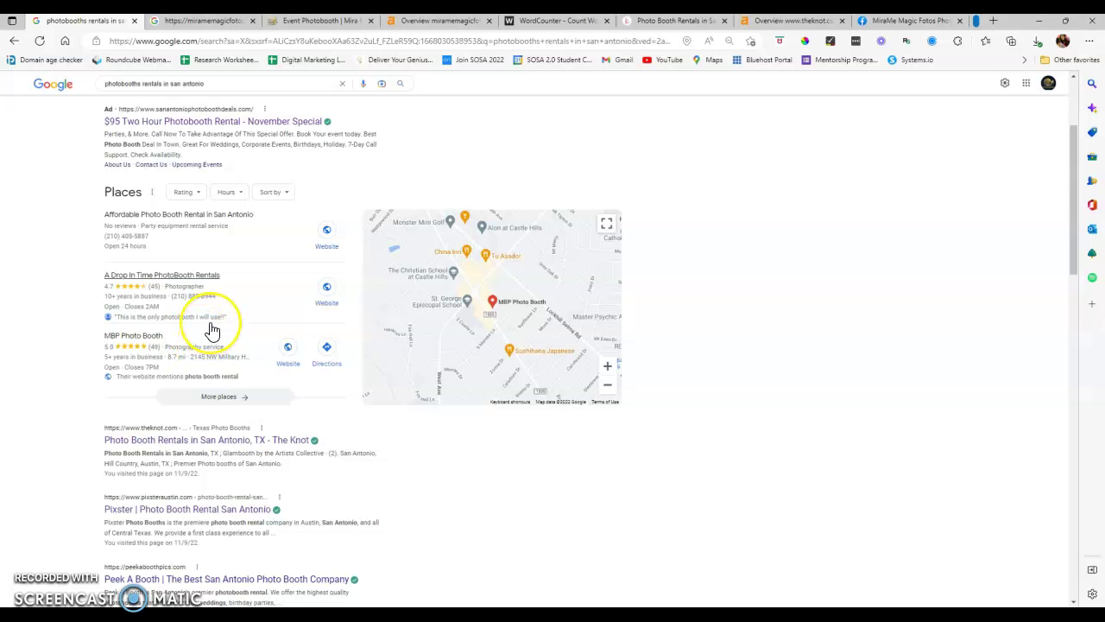
{"action": "scroll", "coordinate": [210, 334], "scroll_direction": "down", "scroll_amount": 4}
{"action": "scroll", "coordinate": [212, 331], "scroll_direction": "up", "scroll_amount": 1}
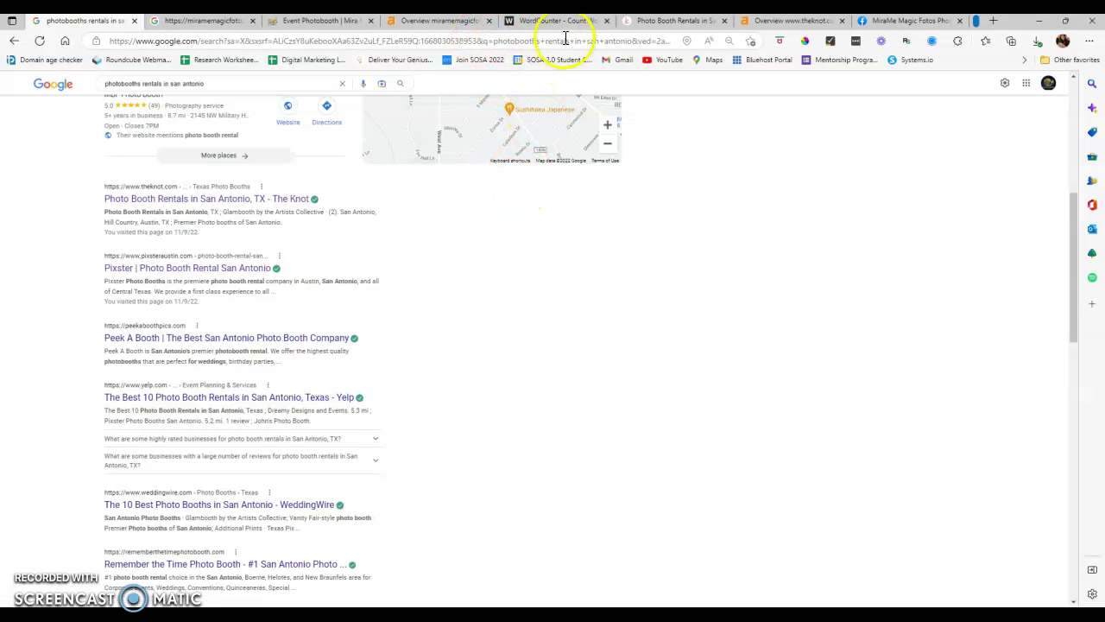
Switch to the Mira Mé Magic Fotos homepage, clear its text selection, and review the page from What We Do to the footer
{"action": "left_click", "coordinate": [326, 21]}
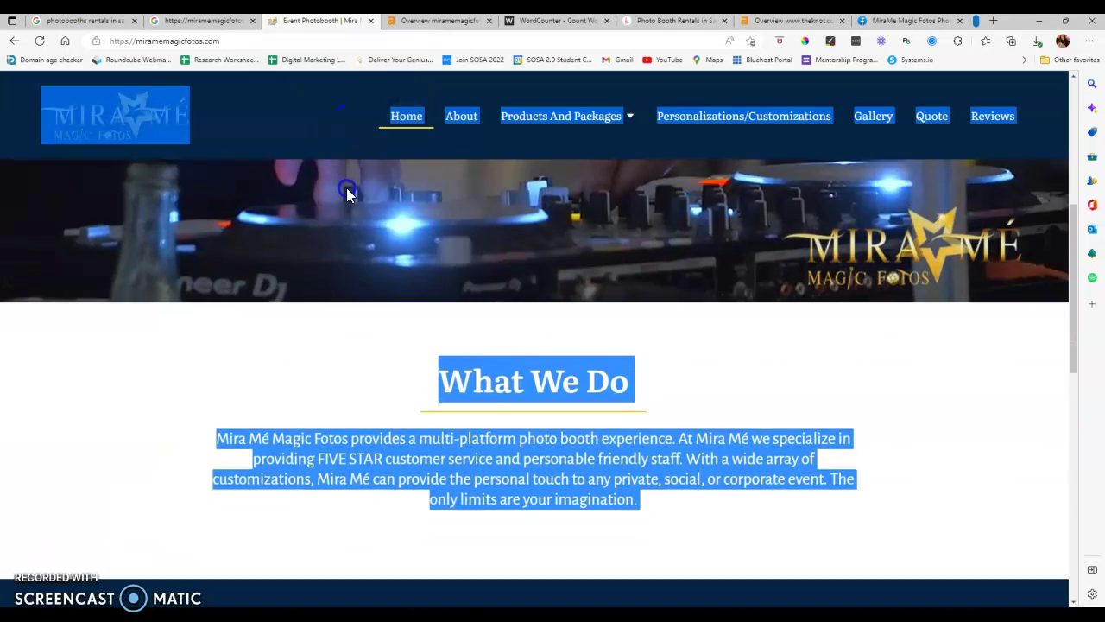
{"action": "scroll", "coordinate": [345, 191], "scroll_direction": "down", "scroll_amount": 5}
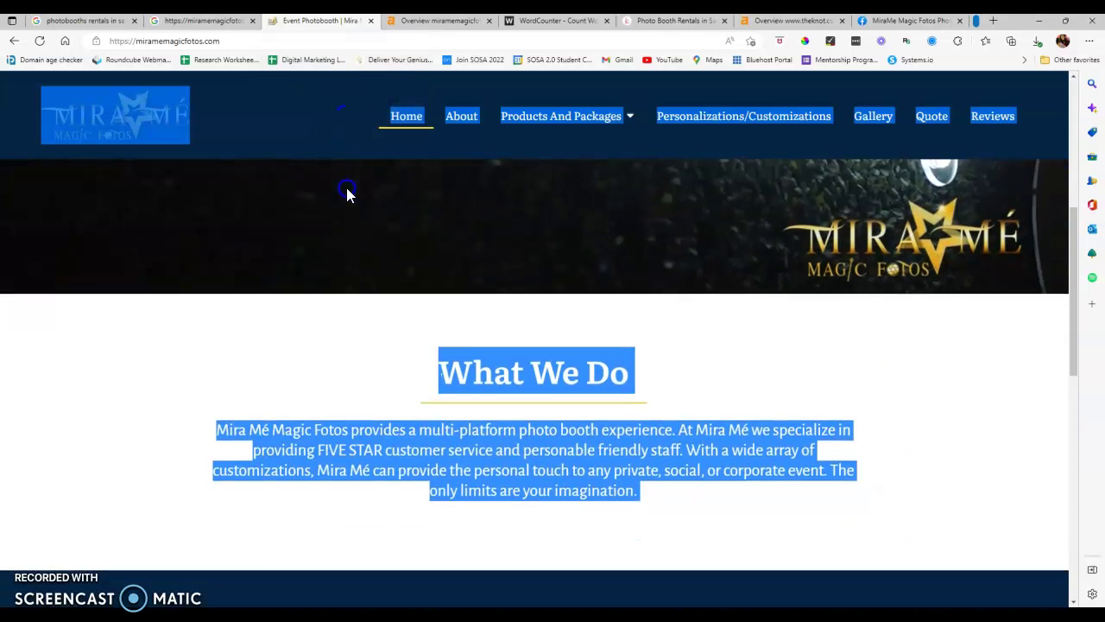
{"action": "left_click", "coordinate": [257, 337]}
{"action": "scroll", "coordinate": [350, 323], "scroll_direction": "down", "scroll_amount": 5}
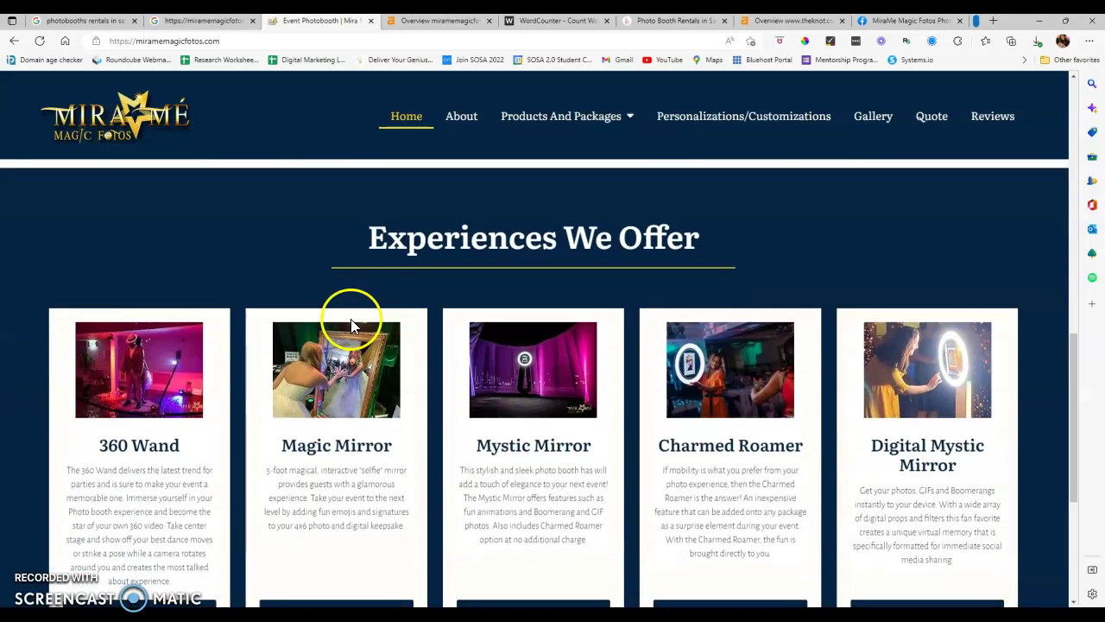
{"action": "scroll", "coordinate": [349, 322], "scroll_direction": "down", "scroll_amount": 3}
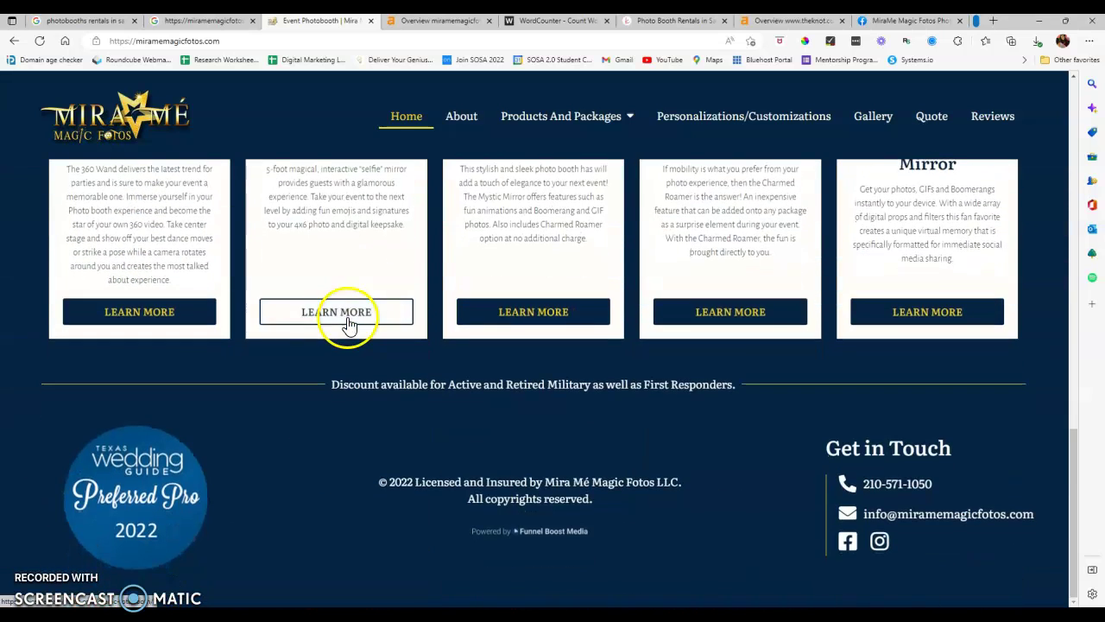
{"action": "left_click", "coordinate": [320, 291]}
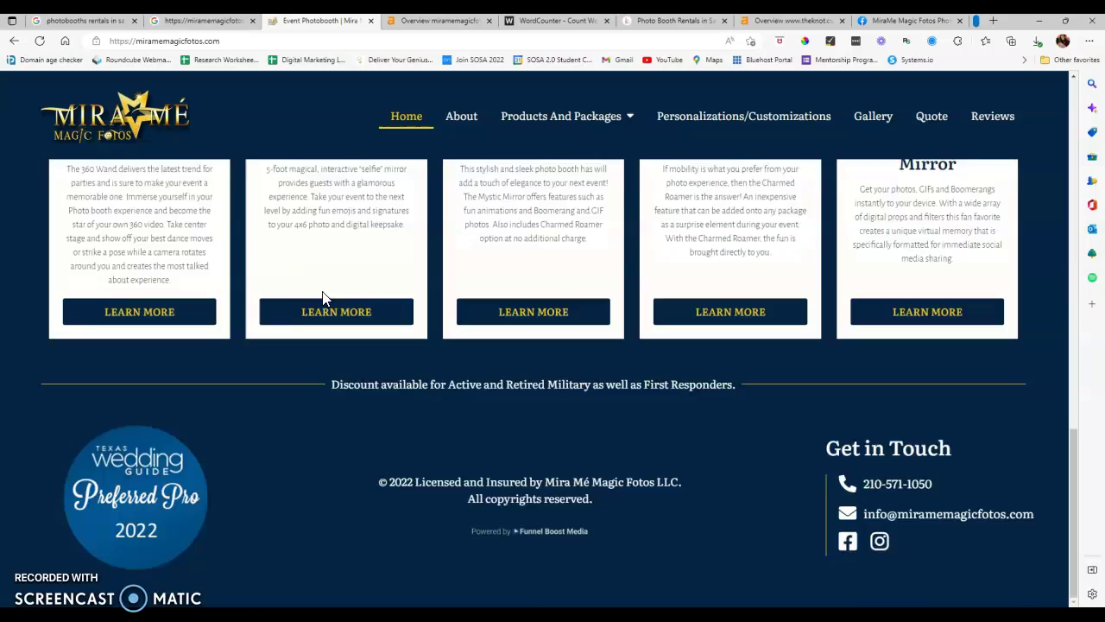
{"action": "scroll", "coordinate": [322, 294], "scroll_direction": "up", "scroll_amount": 10}
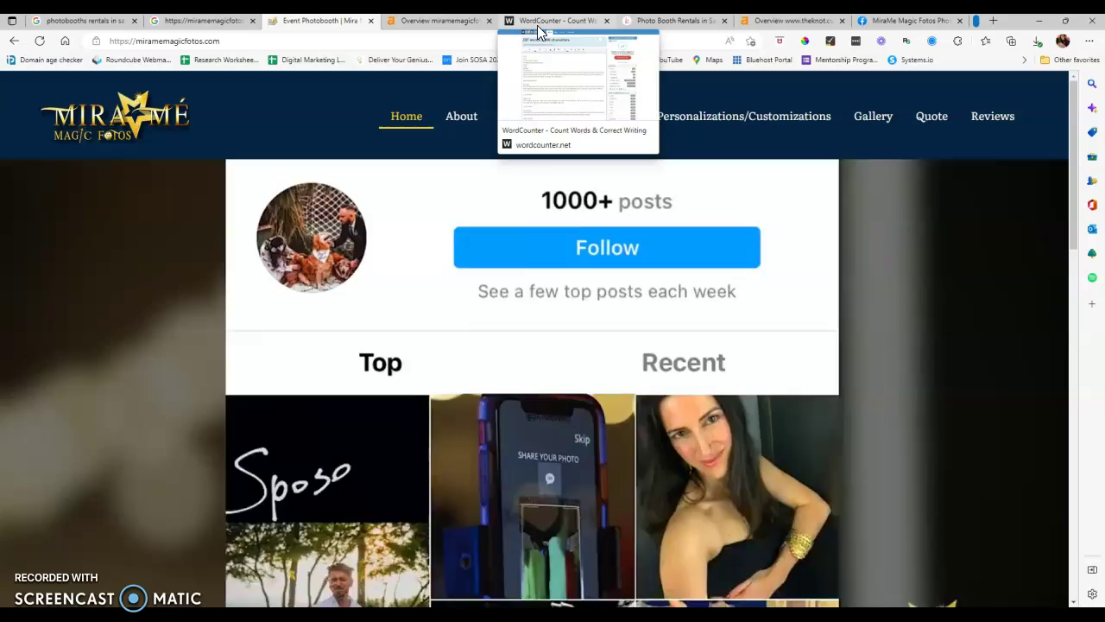
Check the homepage text's word count in WordCounter, comparing it with the live site
{"action": "left_click", "coordinate": [539, 28]}
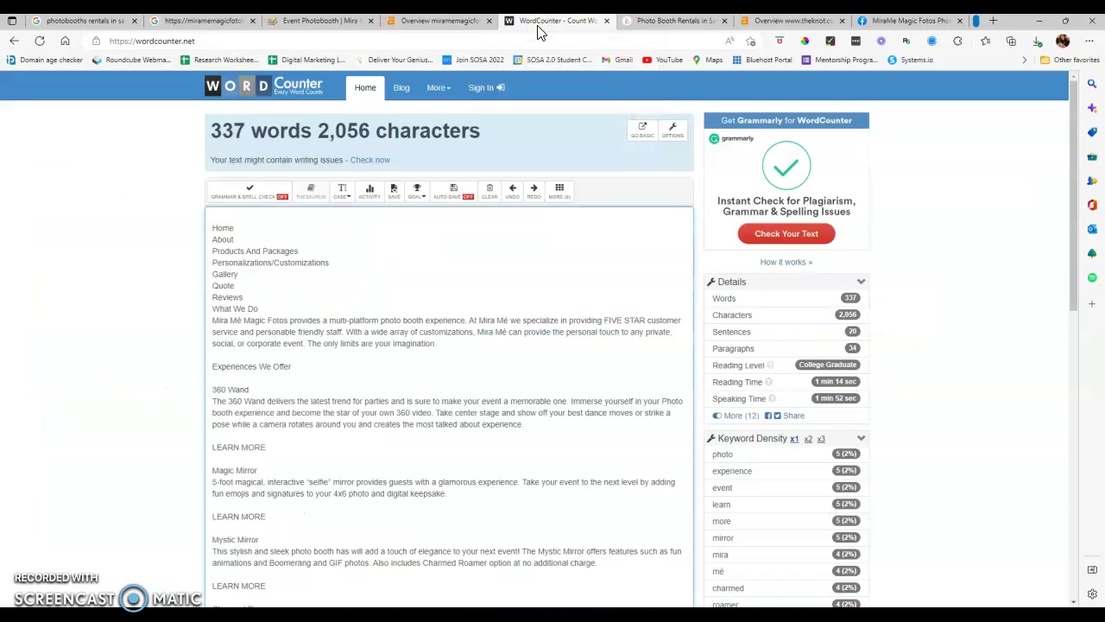
{"action": "left_click", "coordinate": [321, 21]}
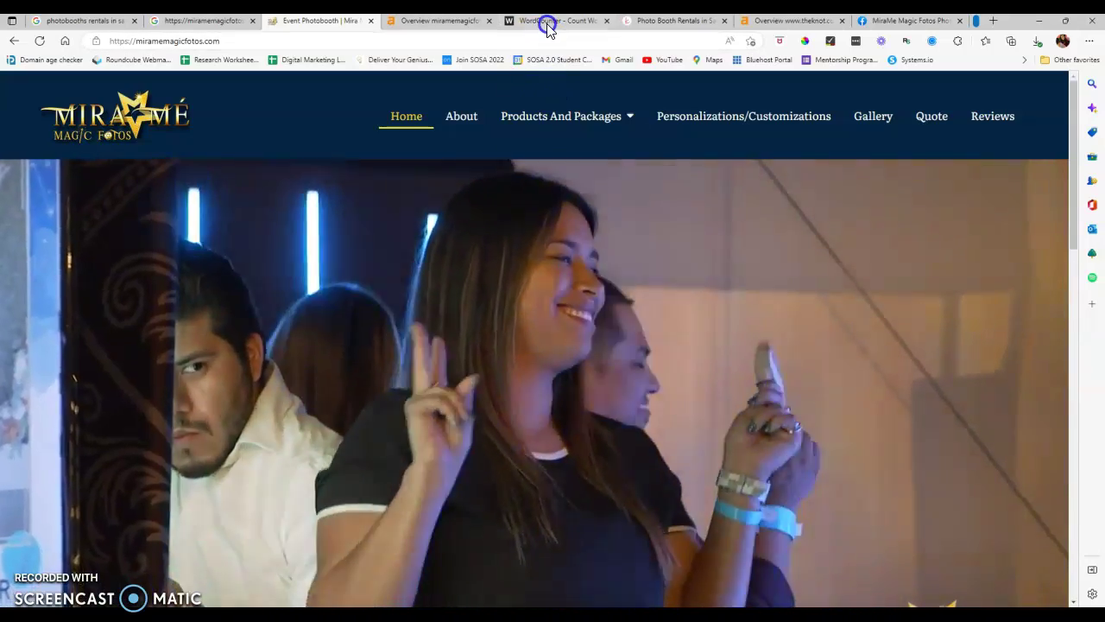
{"action": "left_click", "coordinate": [547, 26]}
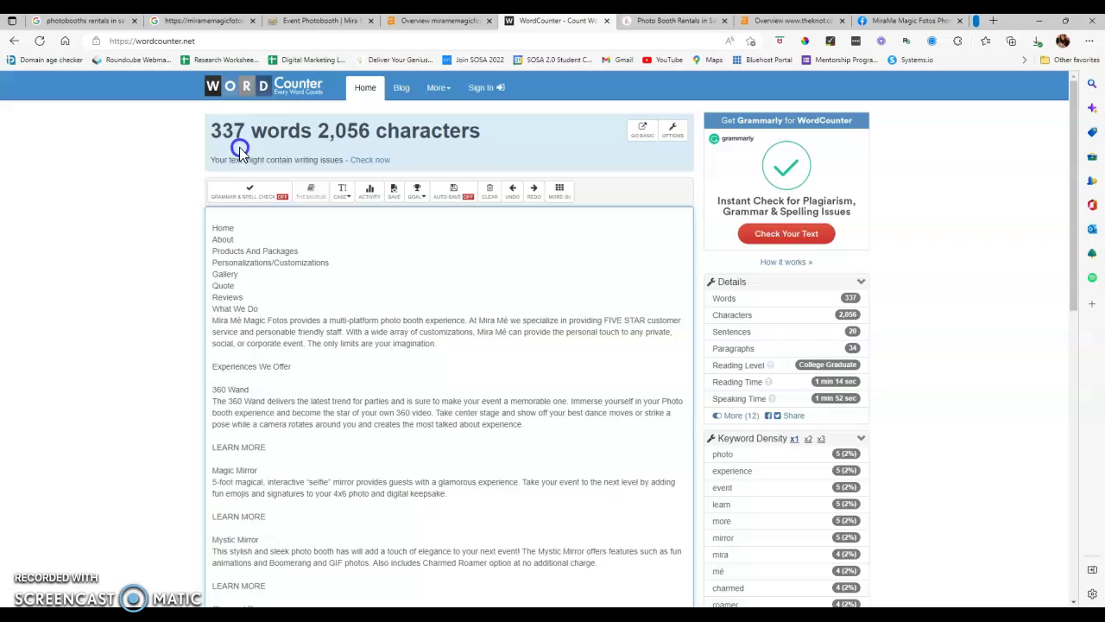
Return to the Mira Mé Magic Fotos homepage and examine its intro text, the Experiences We Offer cards, and the footer
{"action": "left_click", "coordinate": [313, 20]}
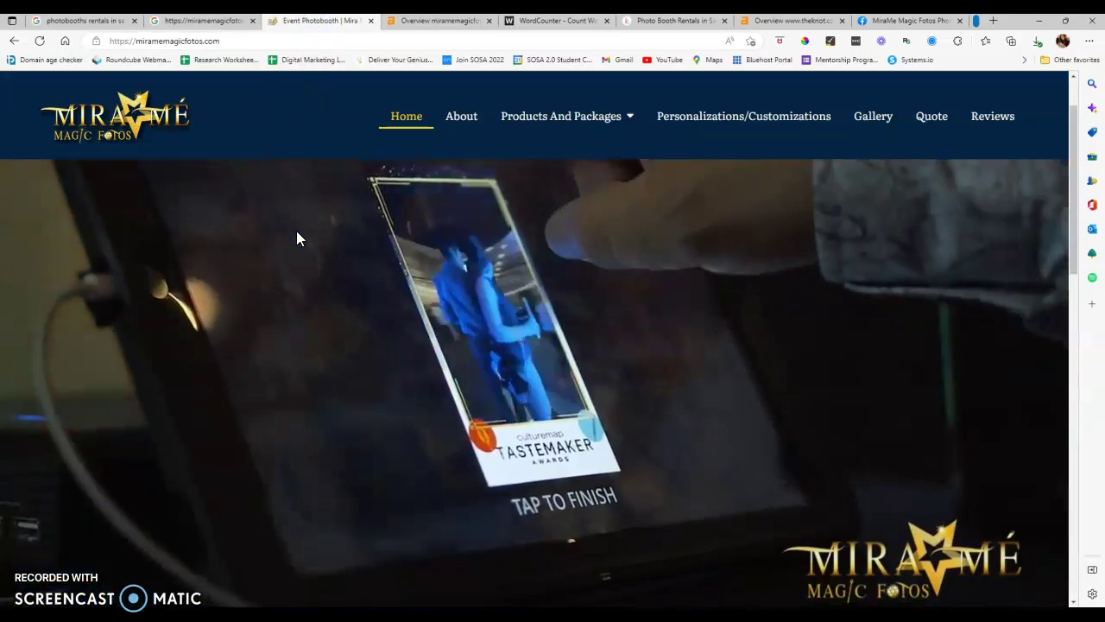
{"action": "scroll", "coordinate": [296, 230], "scroll_direction": "down", "scroll_amount": 2}
{"action": "scroll", "coordinate": [296, 237], "scroll_direction": "down", "scroll_amount": 4}
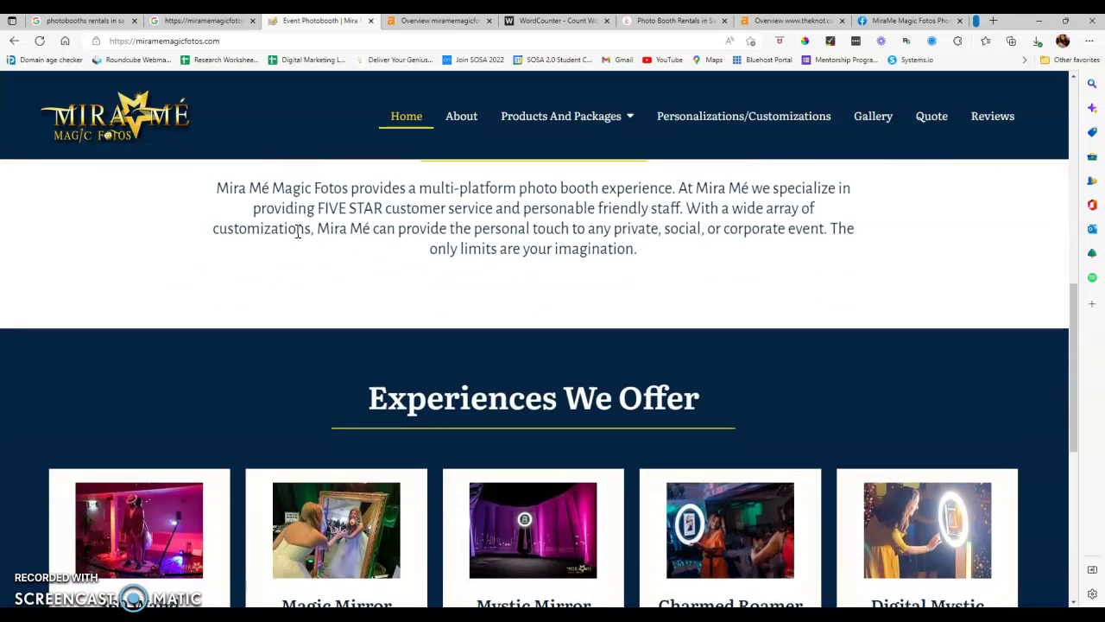
{"action": "scroll", "coordinate": [296, 230], "scroll_direction": "down", "scroll_amount": 3}
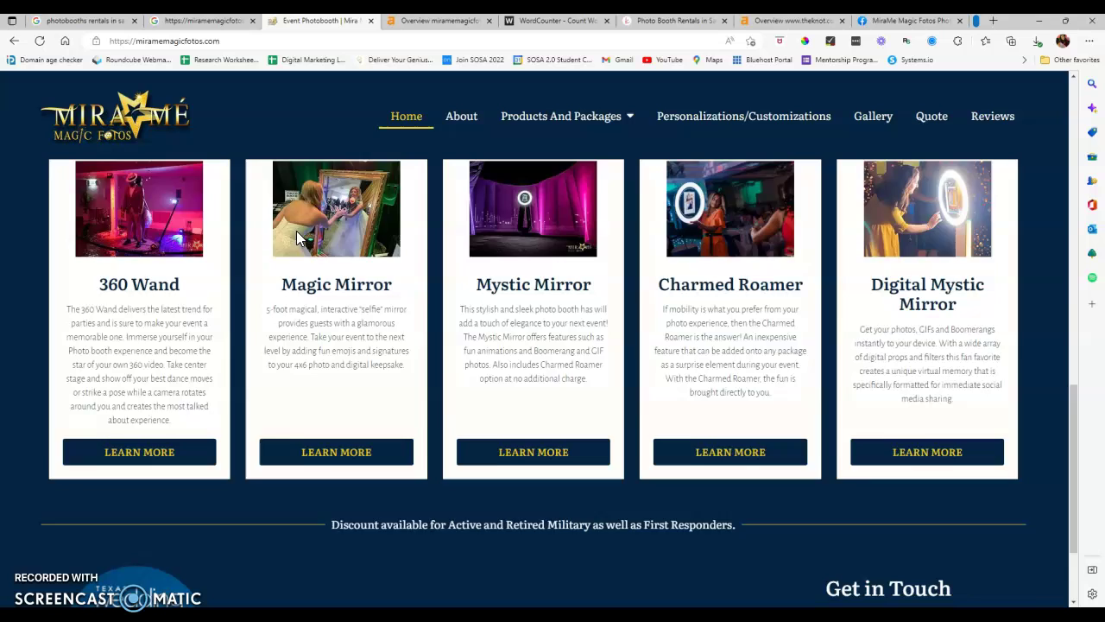
{"action": "scroll", "coordinate": [296, 231], "scroll_direction": "down", "scroll_amount": 1}
{"action": "scroll", "coordinate": [297, 242], "scroll_direction": "down", "scroll_amount": 1}
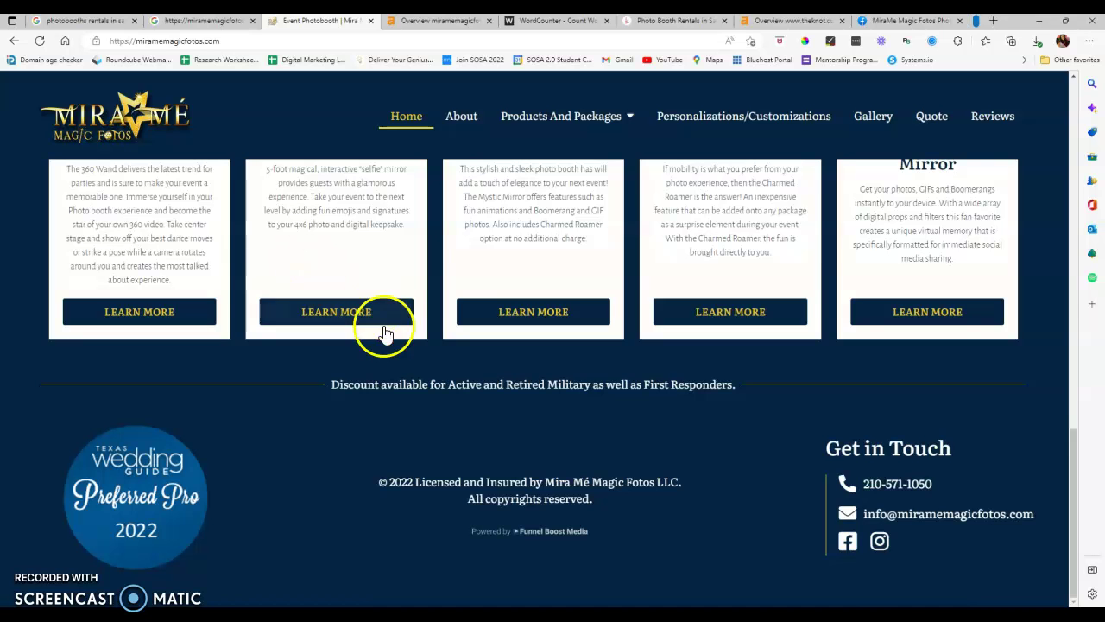
Review the homepage from the Experiences We Offer cards up to the hero video and back to What We Do
{"action": "scroll", "coordinate": [383, 328], "scroll_direction": "up", "scroll_amount": 6}
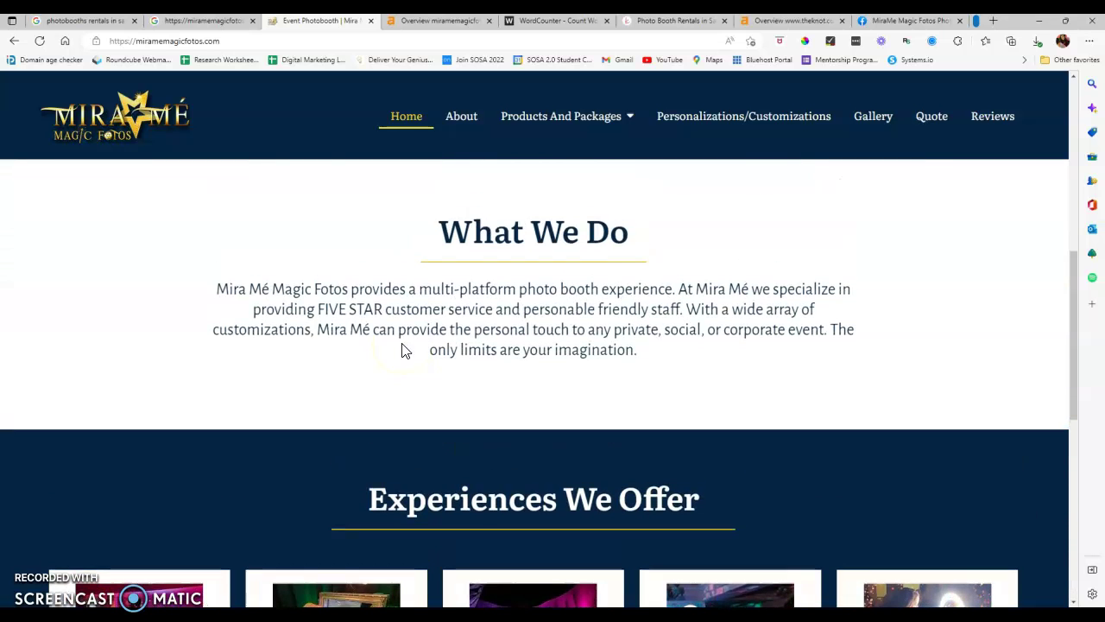
{"action": "scroll", "coordinate": [401, 344], "scroll_direction": "up", "scroll_amount": 3}
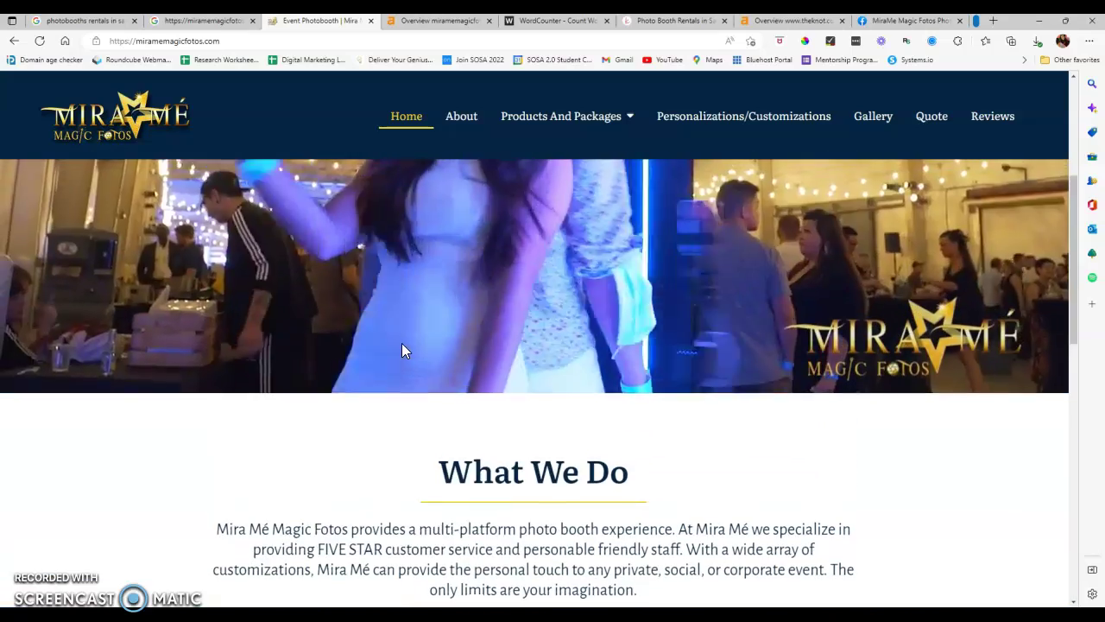
{"action": "scroll", "coordinate": [401, 344], "scroll_direction": "up", "scroll_amount": 3}
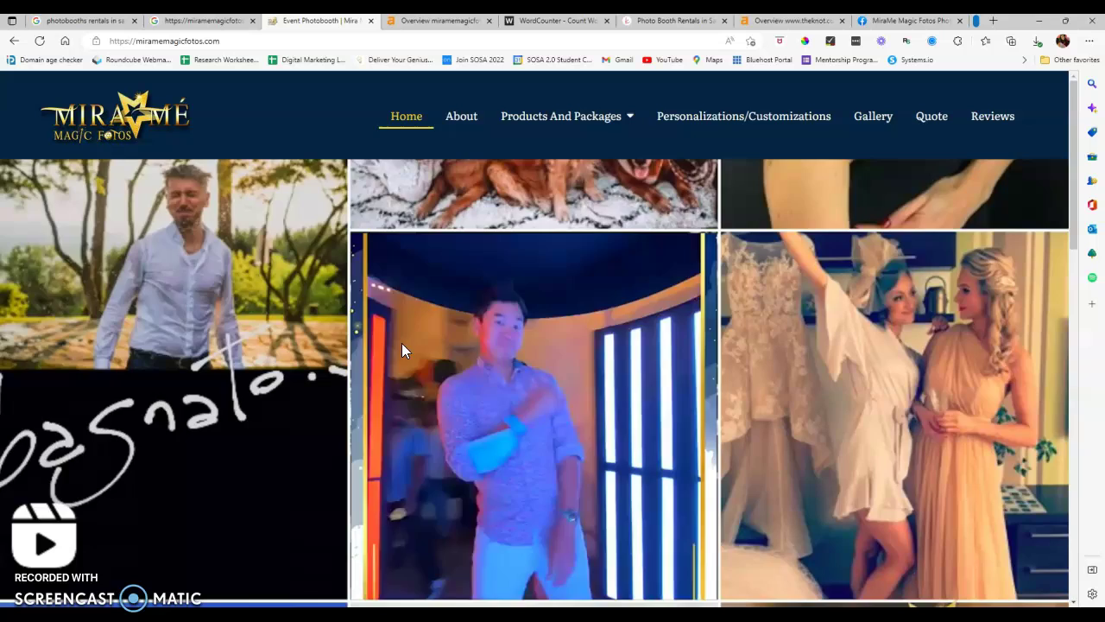
{"action": "scroll", "coordinate": [402, 345], "scroll_direction": "down", "scroll_amount": 5}
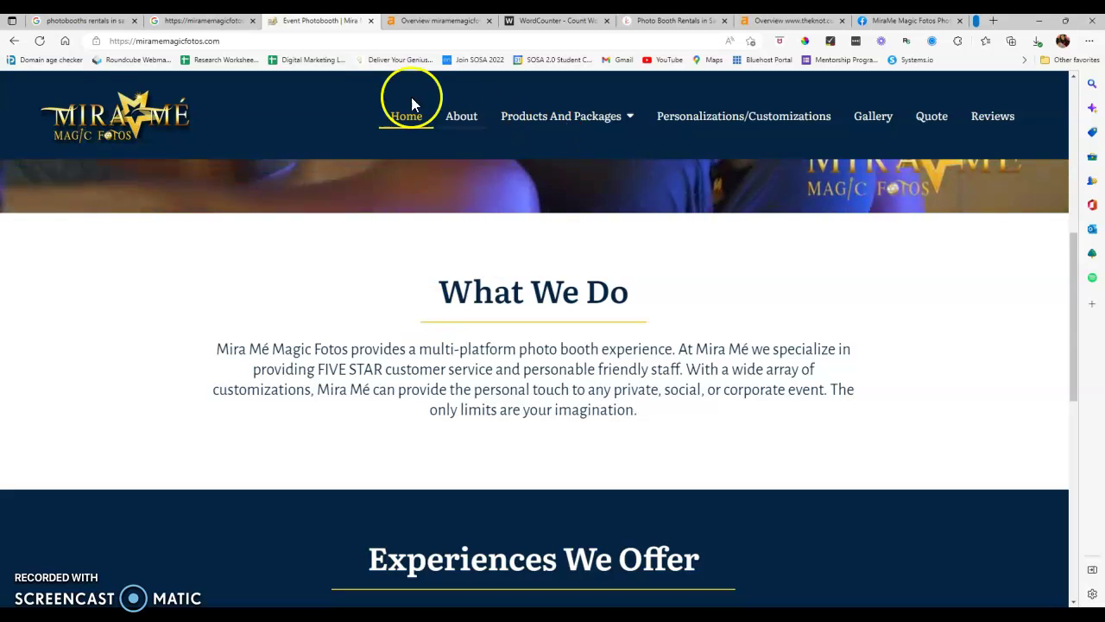
Review the ads and Places listings in the San Antonio photo booth results, and compare them with the homepage's hero section
{"action": "left_click", "coordinate": [84, 20]}
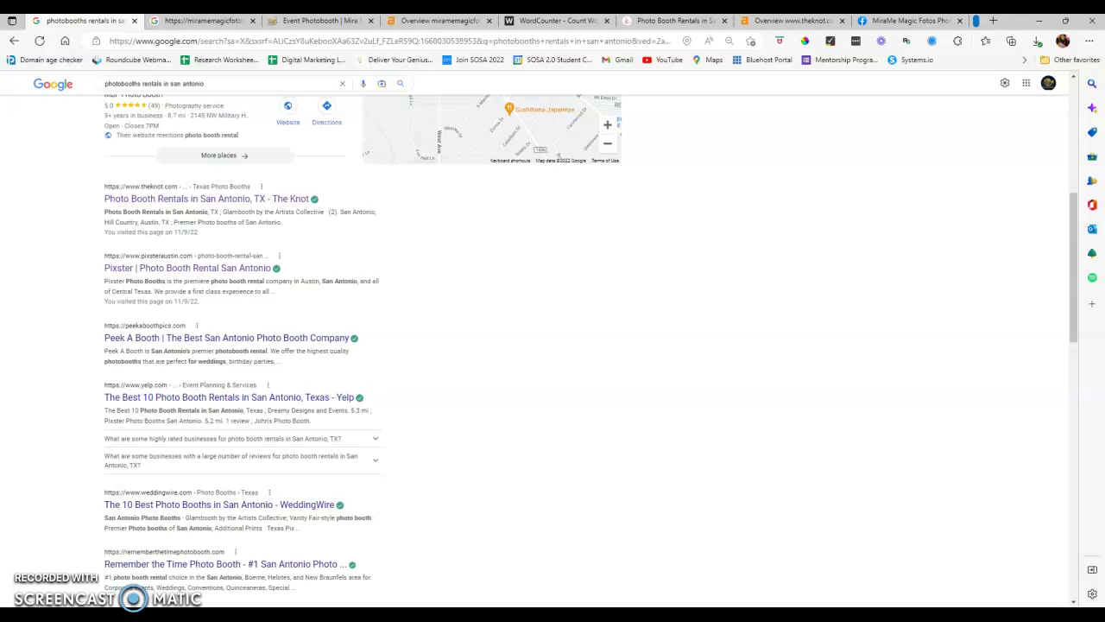
{"action": "scroll", "coordinate": [145, 130], "scroll_direction": "up", "scroll_amount": 3}
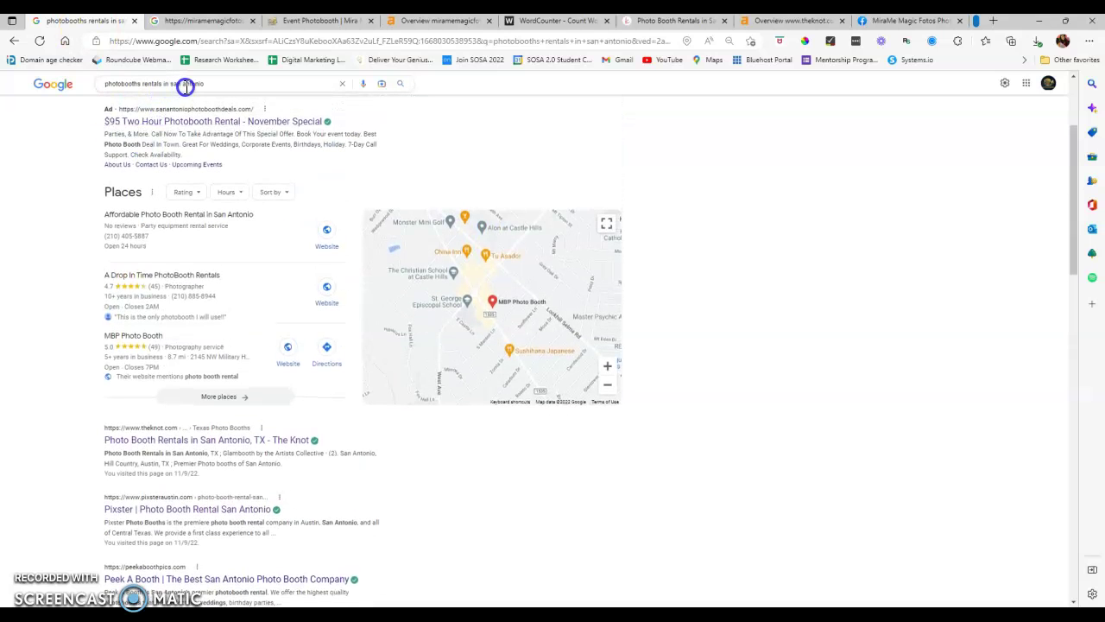
{"action": "left_click", "coordinate": [301, 21]}
{"action": "scroll", "coordinate": [551, 326], "scroll_direction": "up", "scroll_amount": 5}
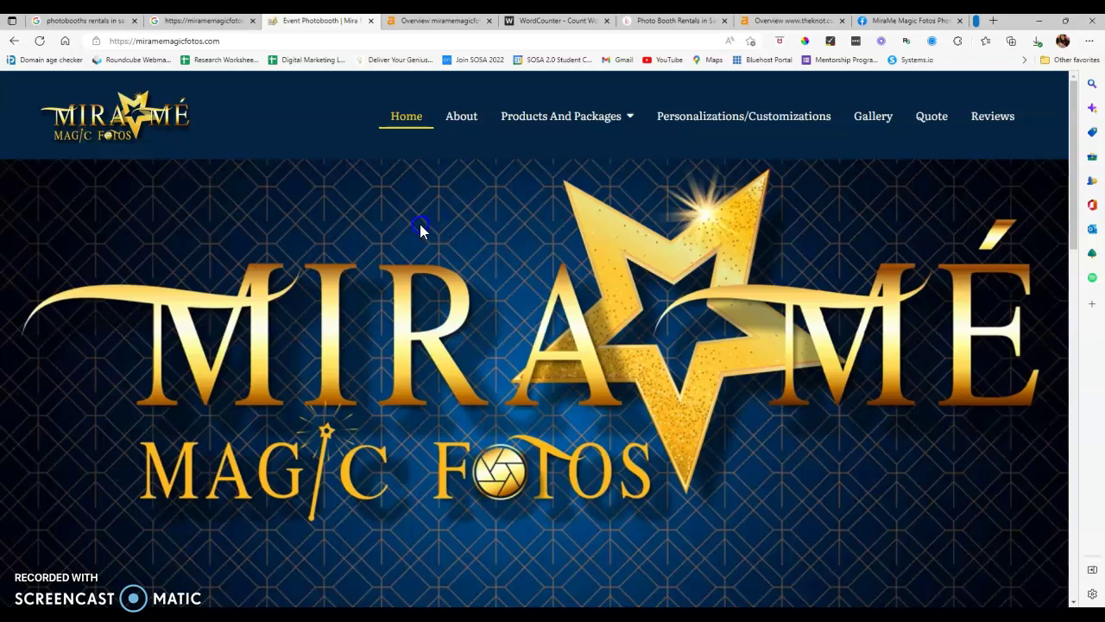
Check the search query and top photo booth ad against the homepage's hero section and What We Do text
{"action": "left_click", "coordinate": [104, 23]}
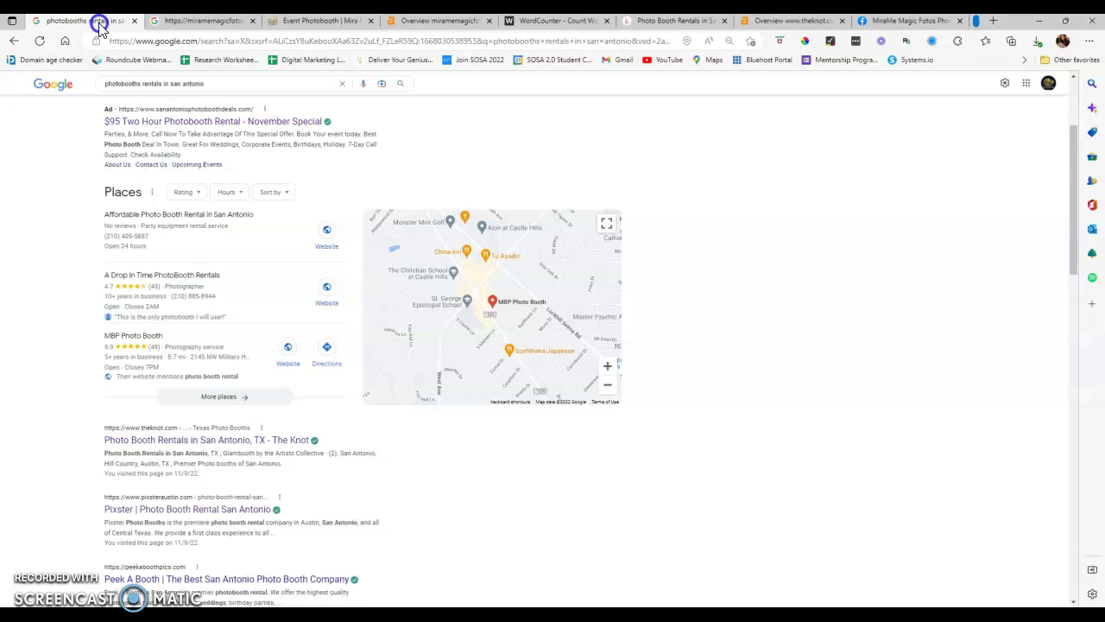
{"action": "left_click", "coordinate": [336, 22]}
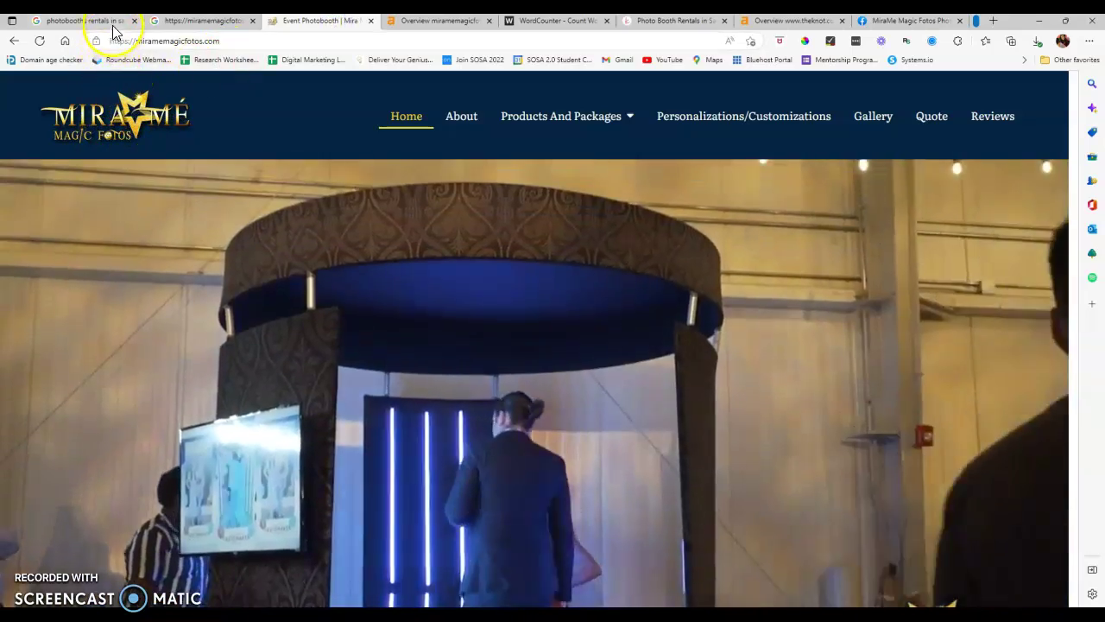
{"action": "left_click", "coordinate": [102, 21]}
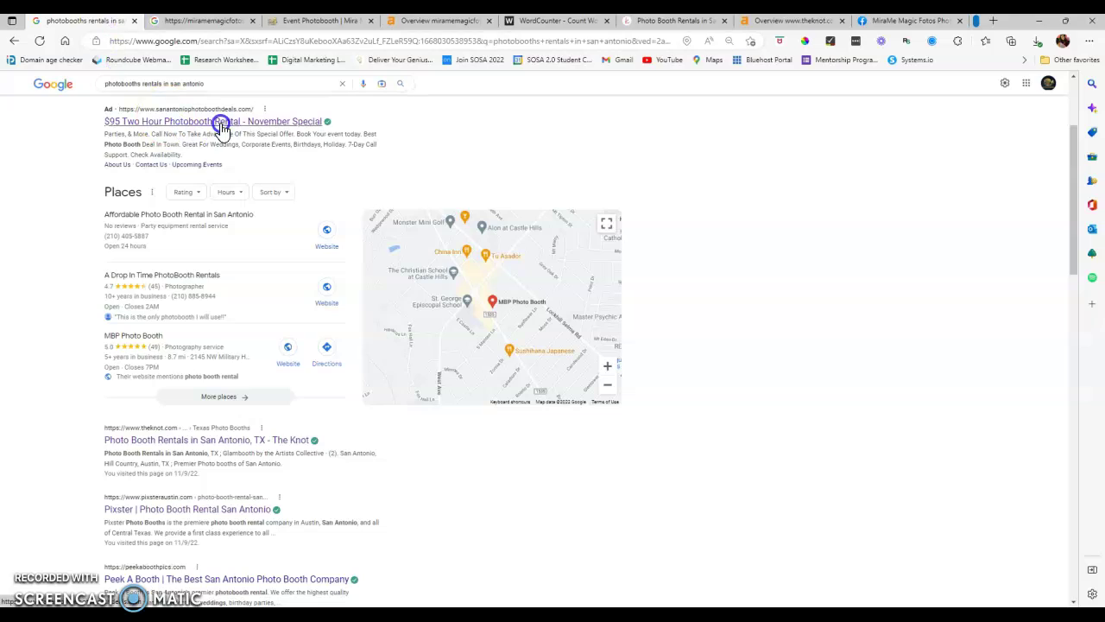
{"action": "scroll", "coordinate": [199, 117], "scroll_direction": "up", "scroll_amount": 1}
{"action": "left_click", "coordinate": [342, 22]}
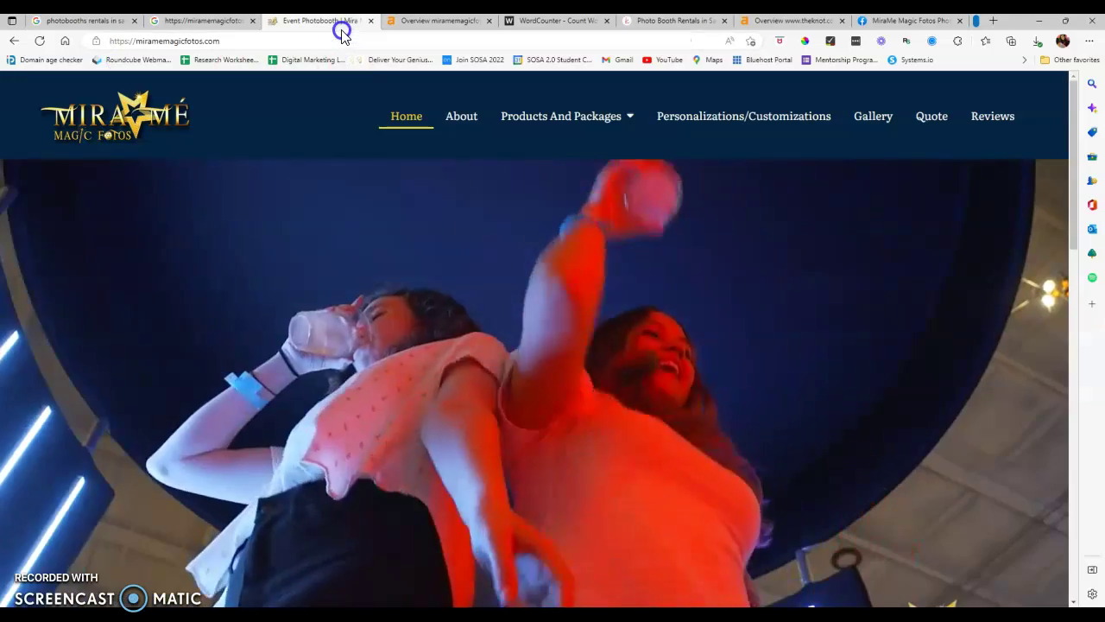
{"action": "scroll", "coordinate": [610, 424], "scroll_direction": "down", "scroll_amount": 4}
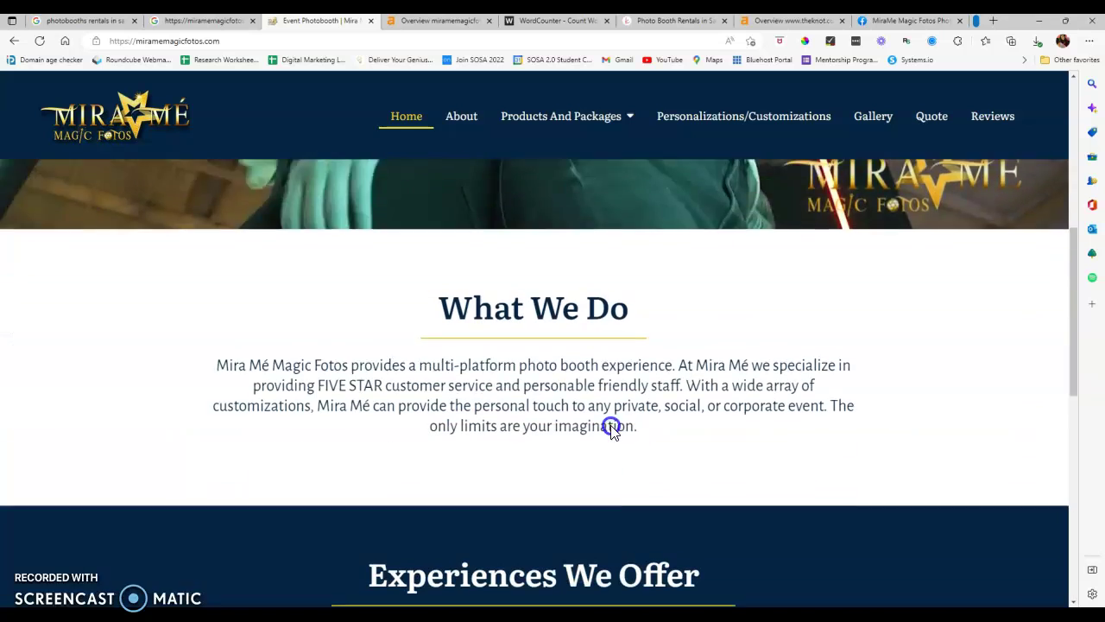
Switch to The Knot's San Antonio photo booth rentals page and examine its vendor listings down to the footer and back to the heading
{"action": "left_click", "coordinate": [438, 24]}
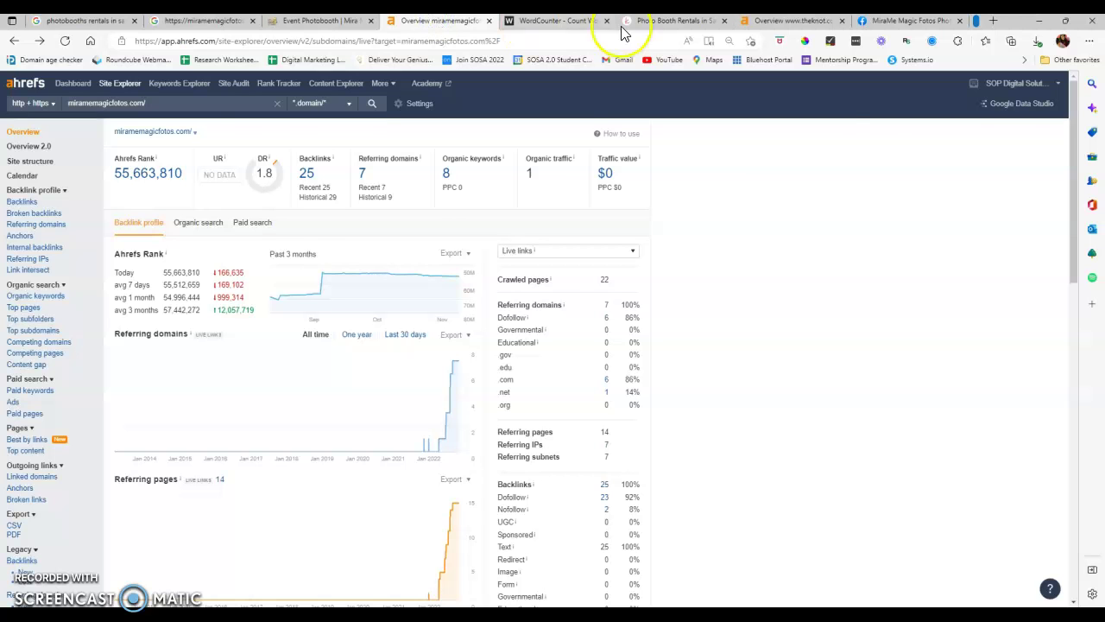
{"action": "left_click", "coordinate": [679, 22]}
{"action": "scroll", "coordinate": [659, 298], "scroll_direction": "down", "scroll_amount": 8}
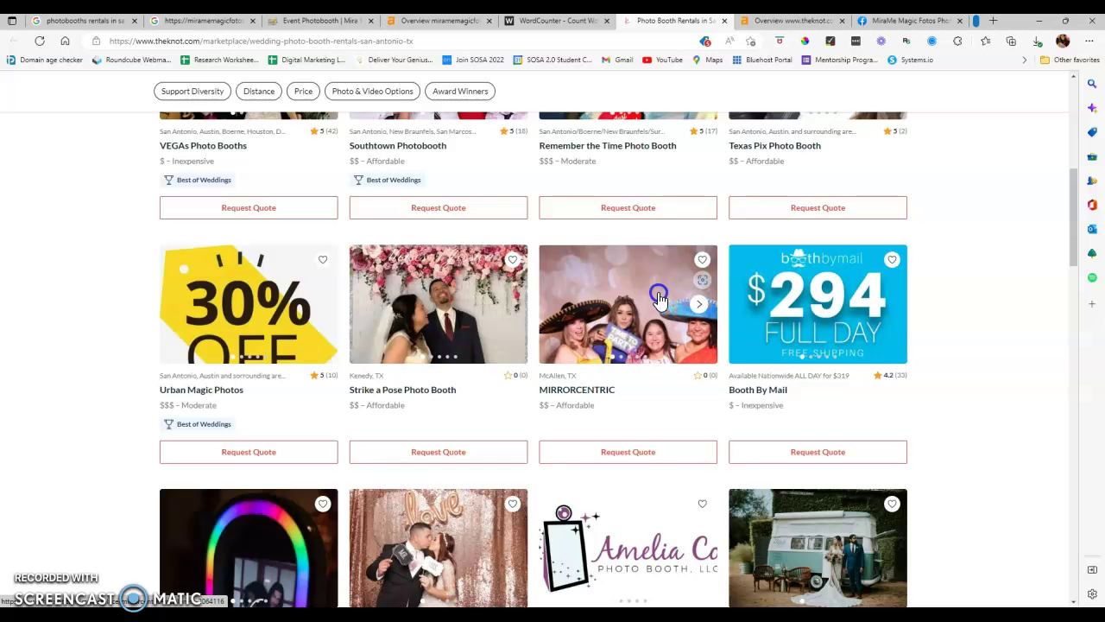
{"action": "scroll", "coordinate": [659, 298], "scroll_direction": "down", "scroll_amount": 4}
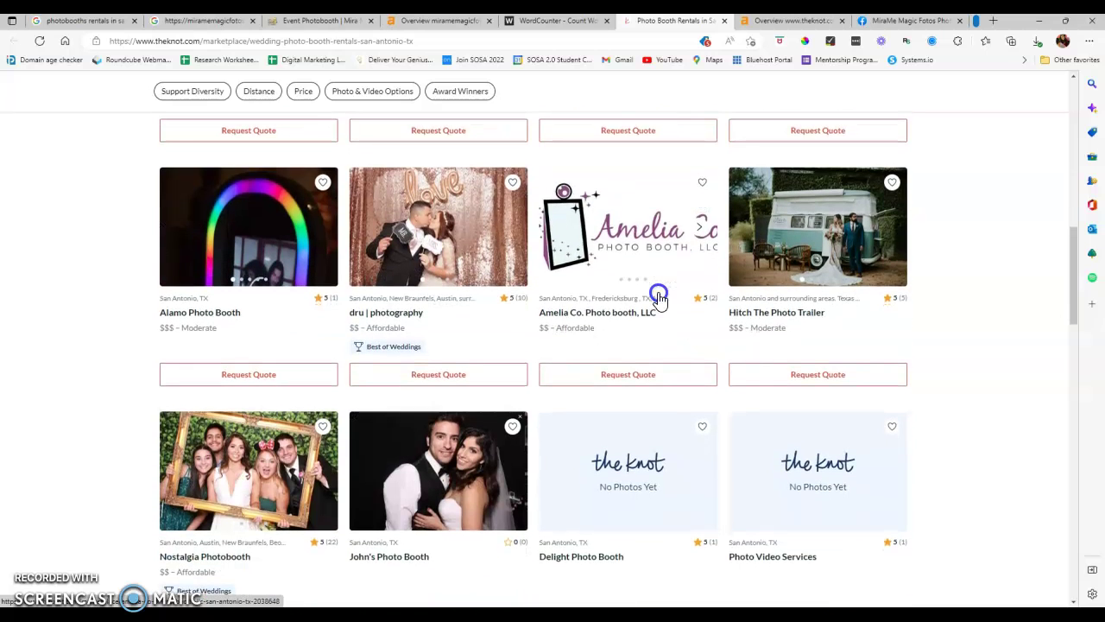
{"action": "scroll", "coordinate": [659, 297], "scroll_direction": "down", "scroll_amount": 7}
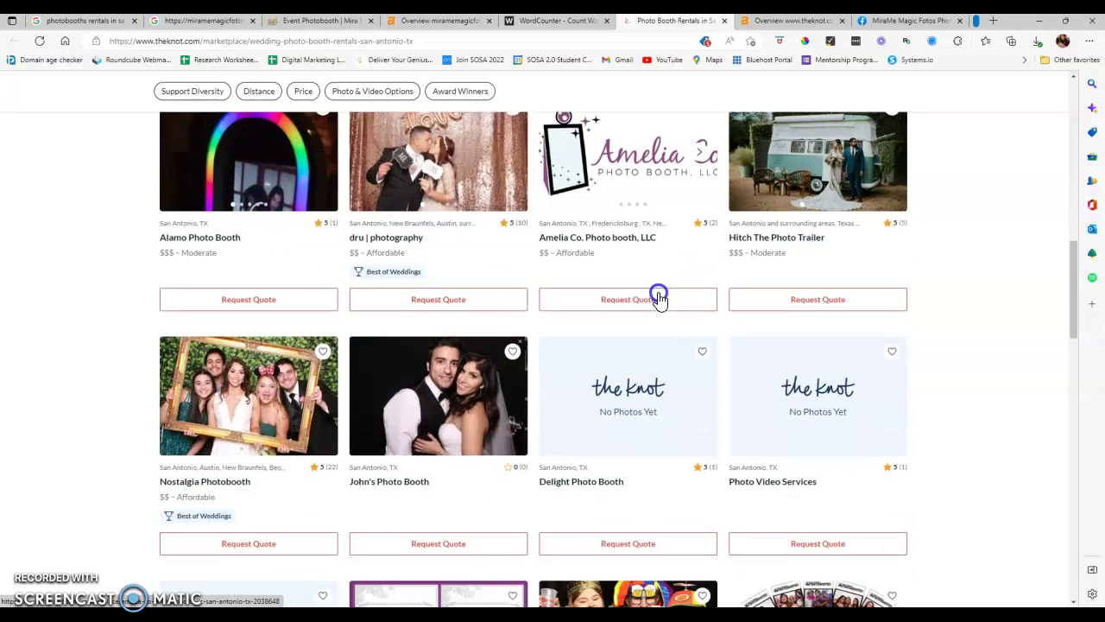
{"action": "scroll", "coordinate": [659, 302], "scroll_direction": "down", "scroll_amount": 3}
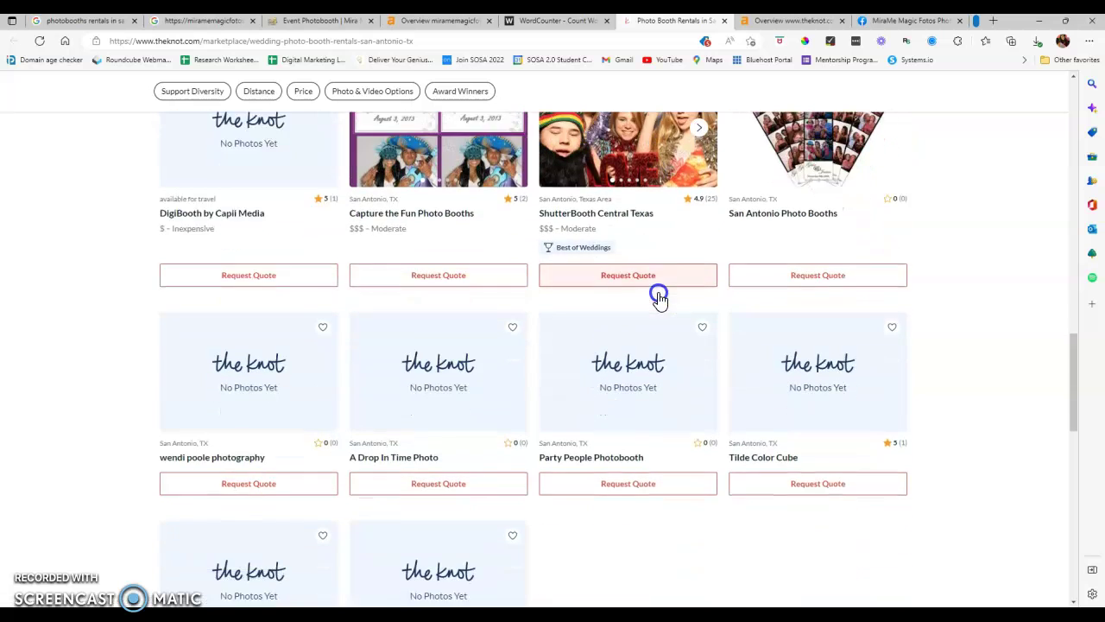
{"action": "scroll", "coordinate": [655, 317], "scroll_direction": "down", "scroll_amount": 5}
{"action": "scroll", "coordinate": [654, 317], "scroll_direction": "down", "scroll_amount": 4}
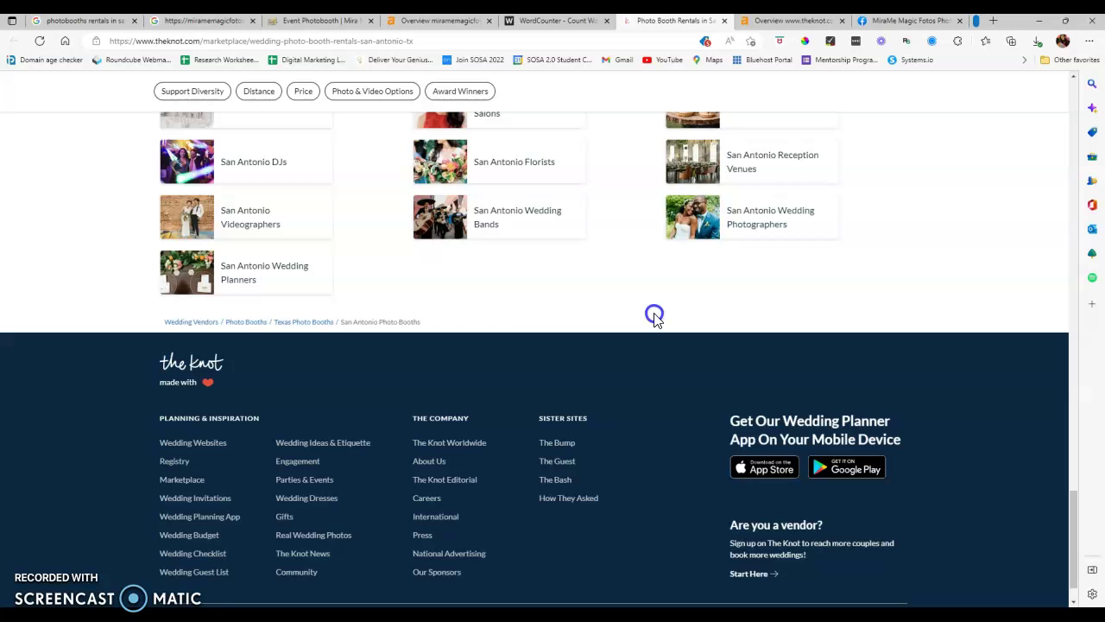
{"action": "scroll", "coordinate": [491, 187], "scroll_direction": "up", "scroll_amount": 7}
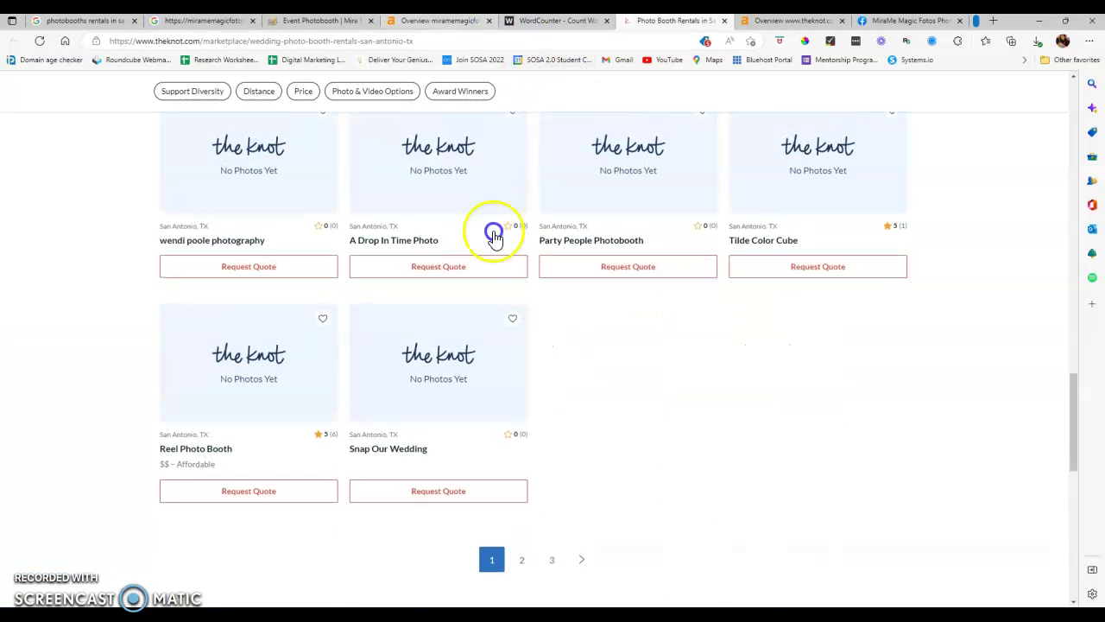
{"action": "scroll", "coordinate": [590, 313], "scroll_direction": "up", "scroll_amount": 5}
{"action": "scroll", "coordinate": [590, 313], "scroll_direction": "up", "scroll_amount": 10}
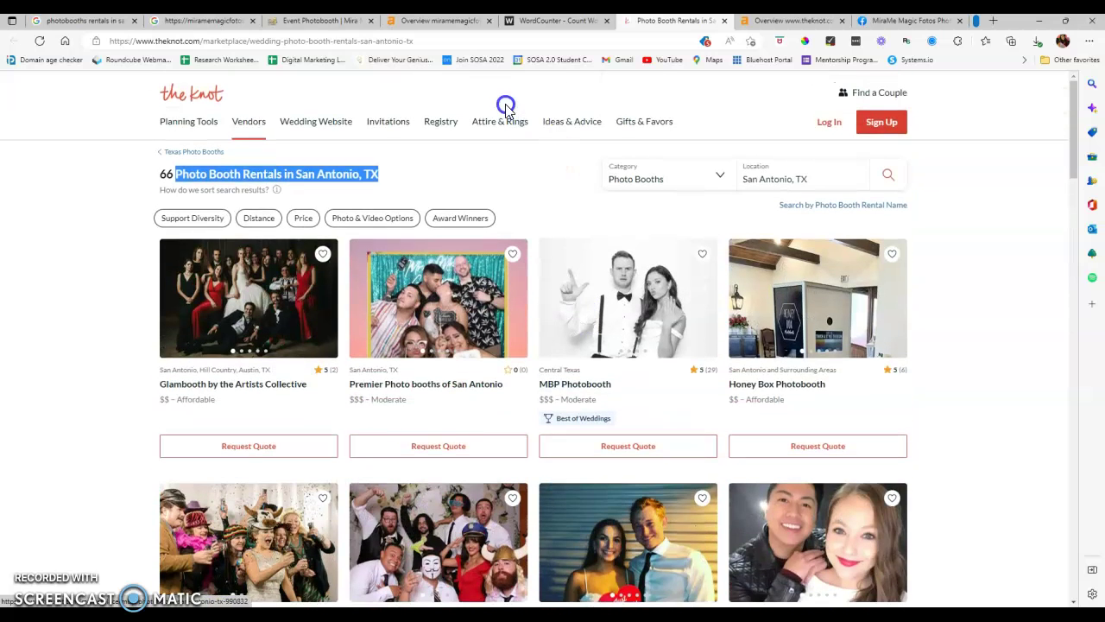
Examine the domain rating and backlink profile of miramemagicfotos.com in Ahrefs, and revisit its Google business profile and homepage
{"action": "left_click", "coordinate": [421, 24]}
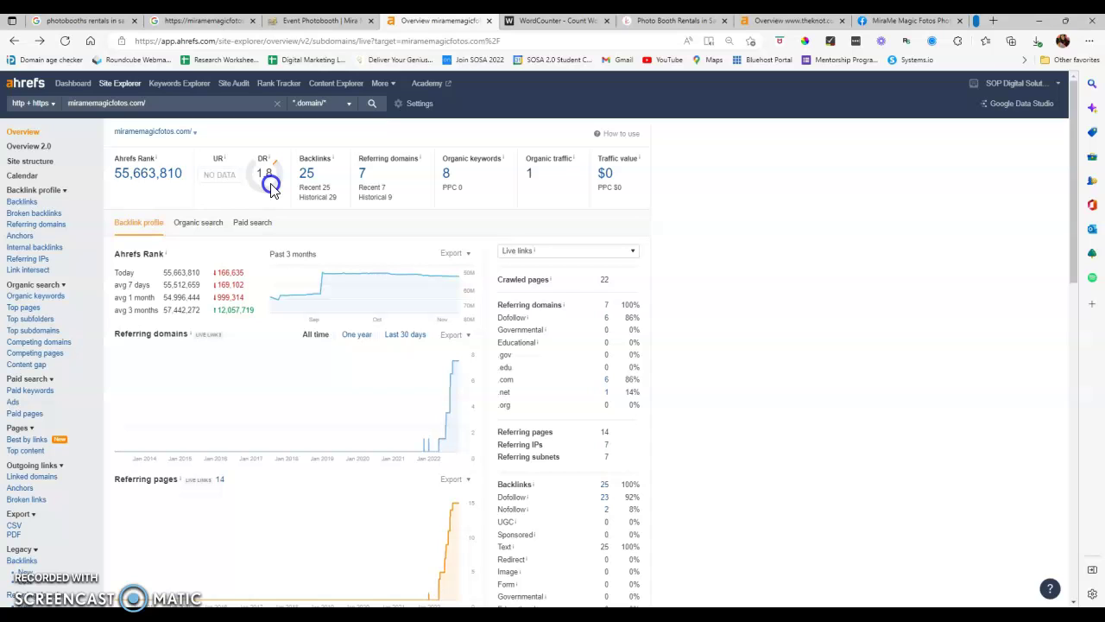
{"action": "left_click", "coordinate": [405, 406]}
{"action": "left_click", "coordinate": [429, 195]}
{"action": "left_click", "coordinate": [203, 20]}
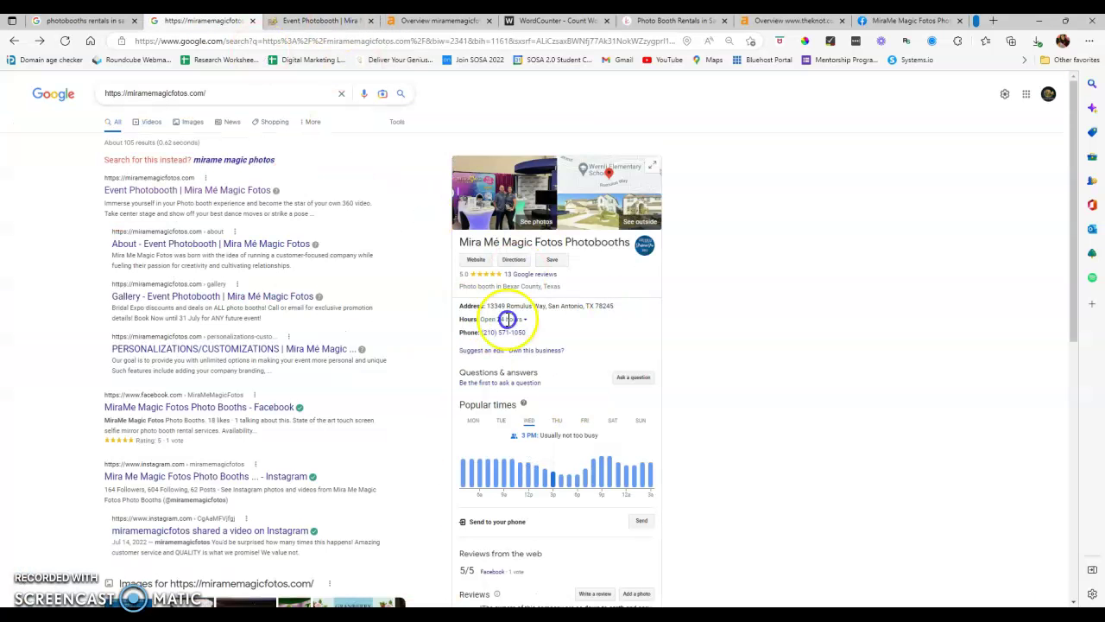
{"action": "left_click", "coordinate": [339, 24]}
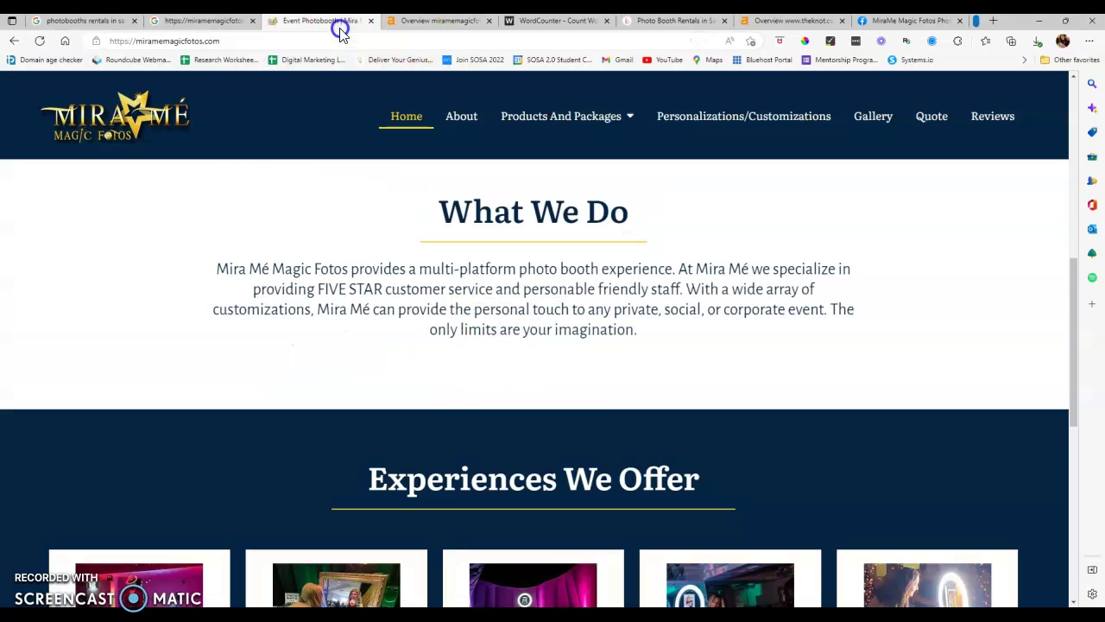
Return to the Ahrefs overview of miramemagicfotos.com, check its referring domains, and open its organic keywords report
{"action": "left_click", "coordinate": [417, 22]}
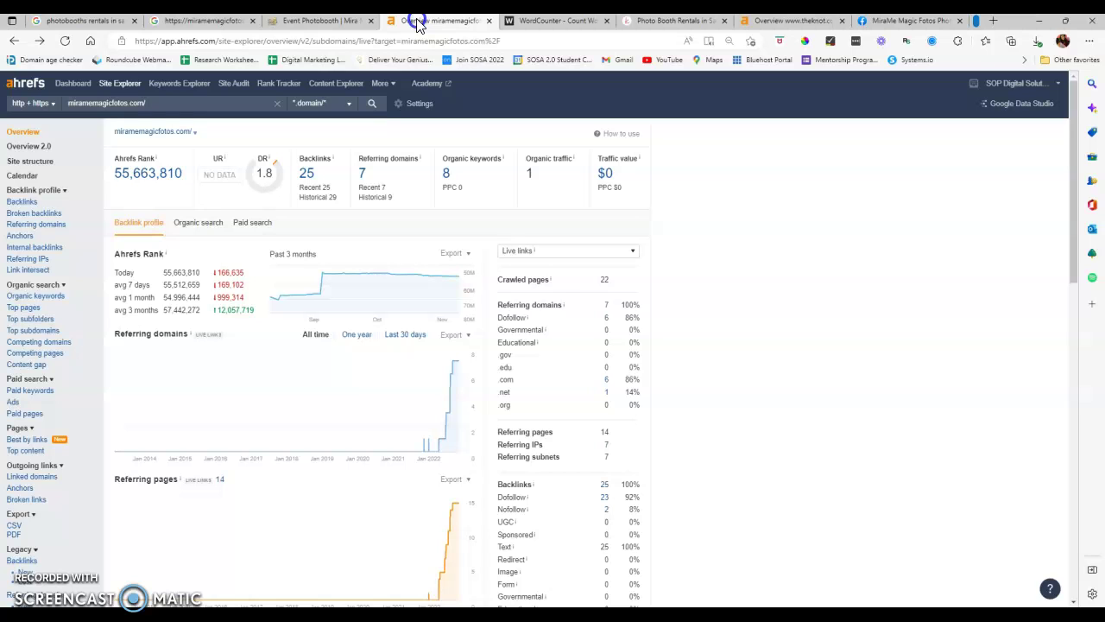
{"action": "left_click", "coordinate": [372, 172]}
{"action": "left_click", "coordinate": [446, 176]}
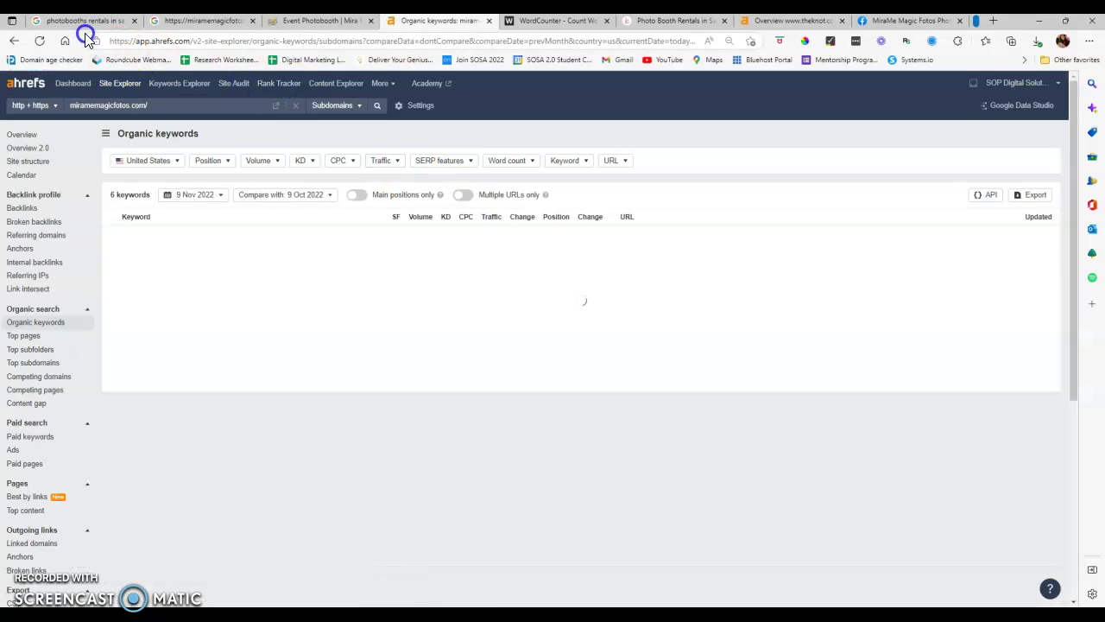
Compare the search query "photobooths rentals in san antonio" with the keywords in the miramemagicfotos.com organic keywords report
{"action": "left_click", "coordinate": [85, 21]}
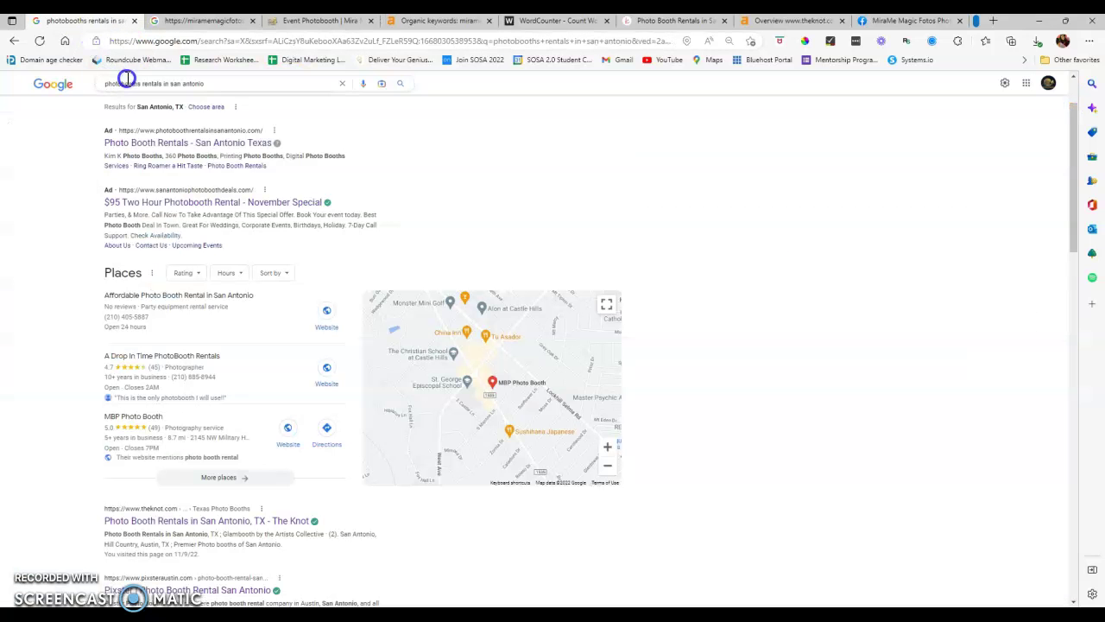
{"action": "left_click", "coordinate": [436, 24]}
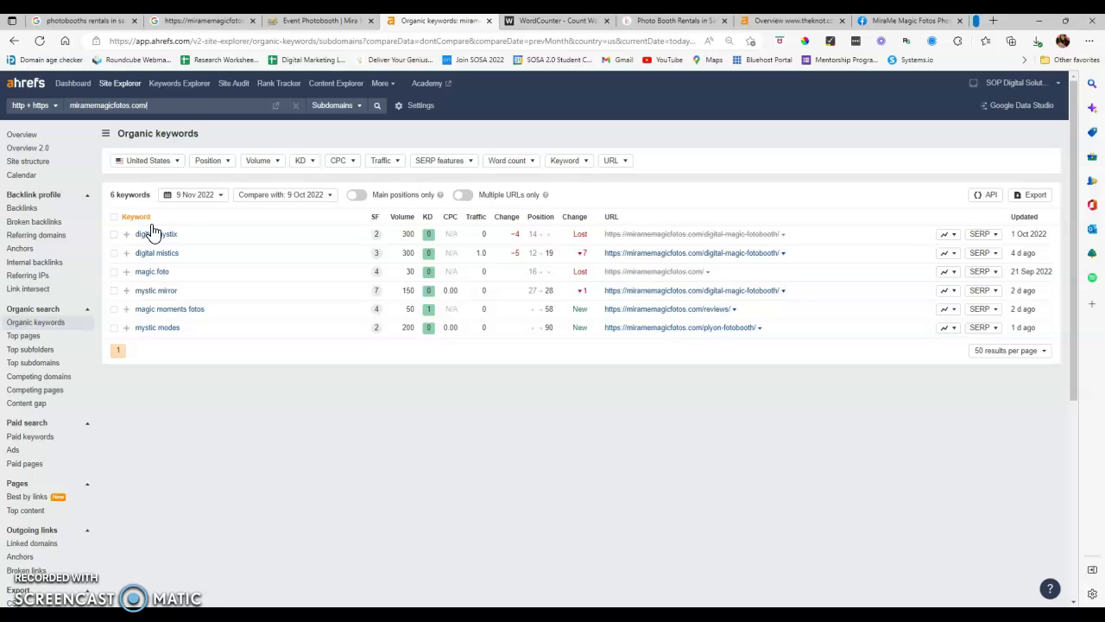
{"action": "left_click", "coordinate": [77, 20]}
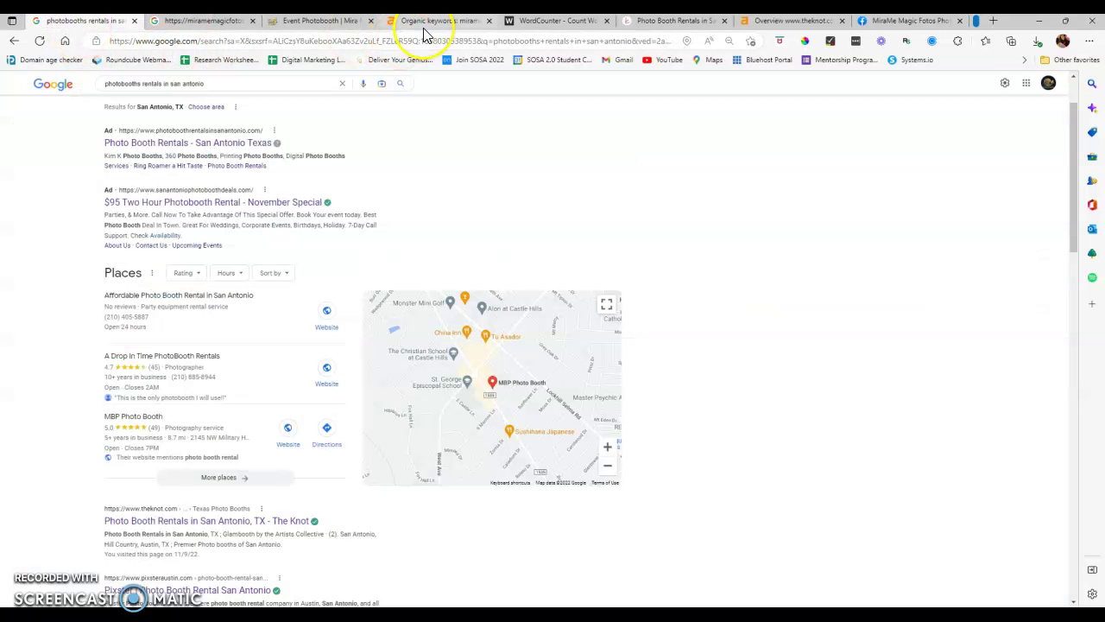
{"action": "left_click", "coordinate": [423, 26]}
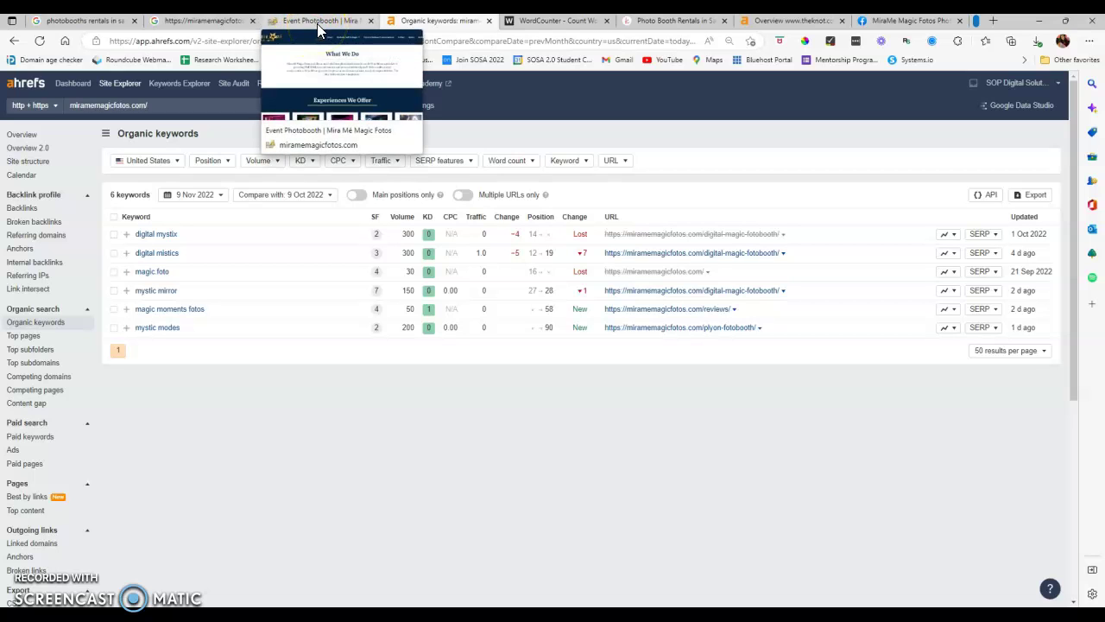
Examine the search volume and keyword difficulty columns of the organic keywords report
{"action": "left_click", "coordinate": [405, 236]}
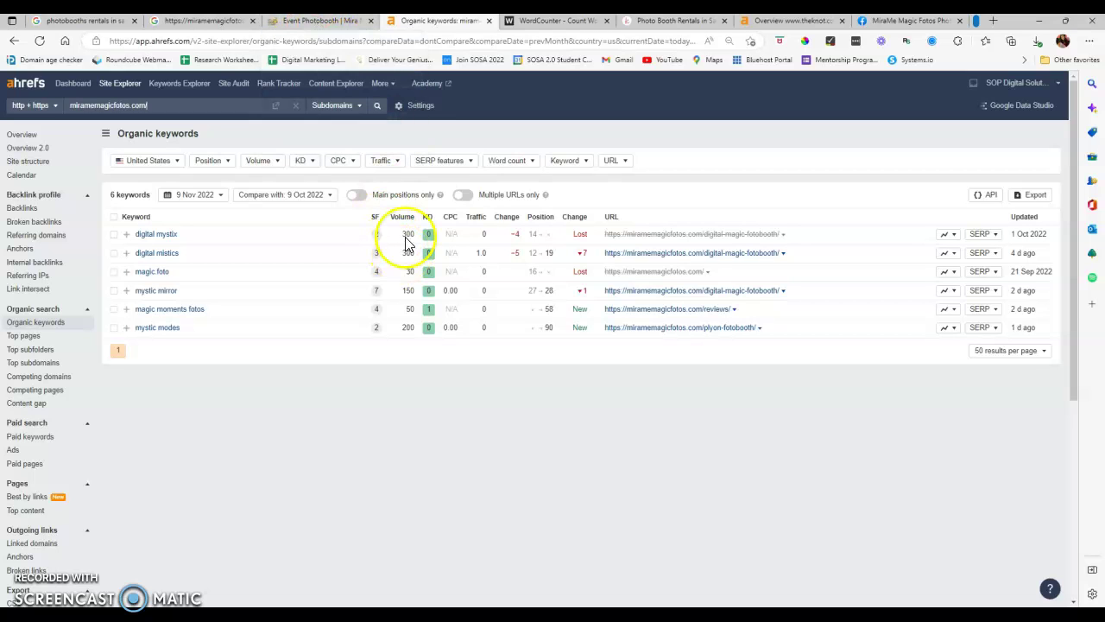
{"action": "left_click", "coordinate": [405, 234]}
{"action": "left_click", "coordinate": [410, 238]}
{"action": "double_click", "coordinate": [425, 236]}
{"action": "left_click_drag", "start_coordinate": [424, 236], "coordinate": [423, 291]}
View the Ahrefs overview of The Knot's photo booth page, and return the miramemagicfotos.com report to its overview
{"action": "left_click", "coordinate": [769, 23]}
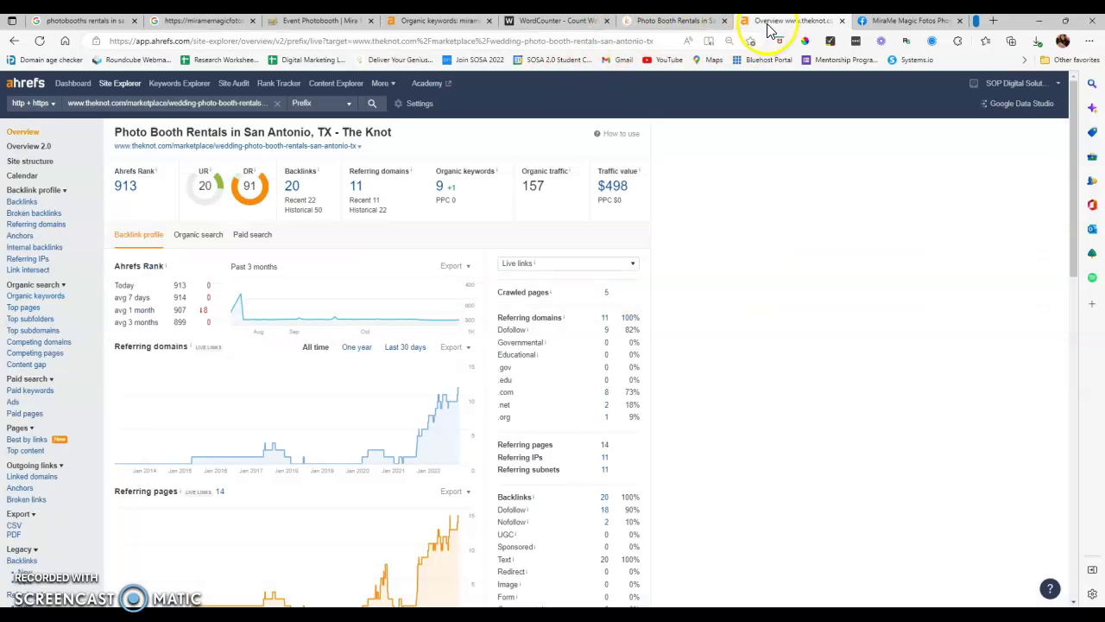
{"action": "left_click", "coordinate": [449, 22]}
{"action": "left_click", "coordinate": [320, 22]}
{"action": "left_click", "coordinate": [444, 23]}
{"action": "left_click", "coordinate": [14, 40]}
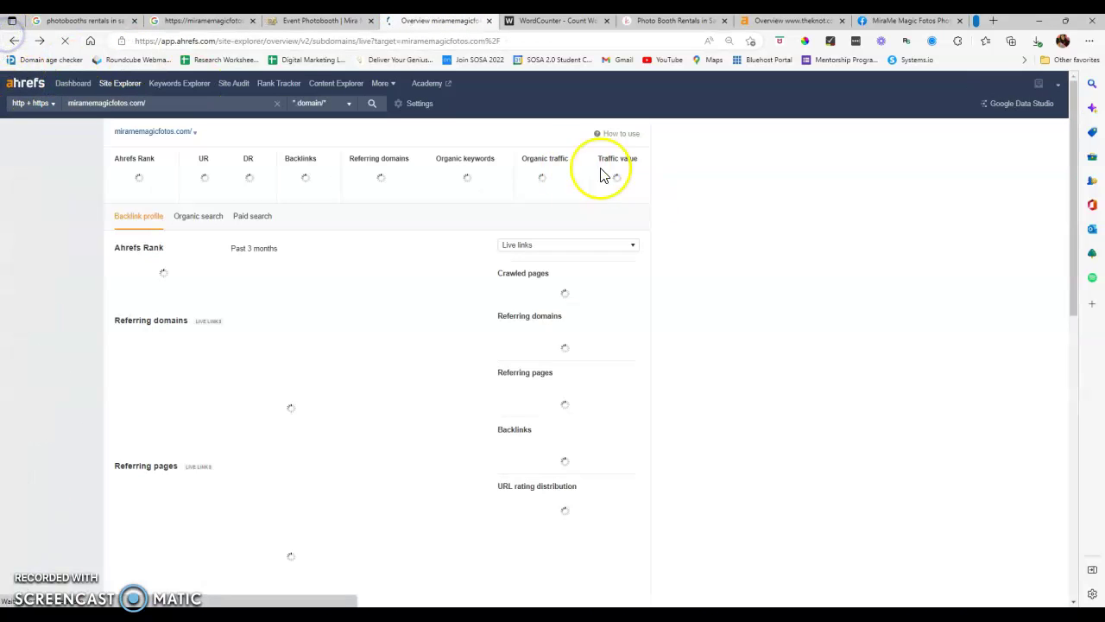
Highlight the organic traffic figure for The Knot's photo booth page in Ahrefs, and return to the Mira Mé homepage
{"action": "left_click", "coordinate": [788, 24]}
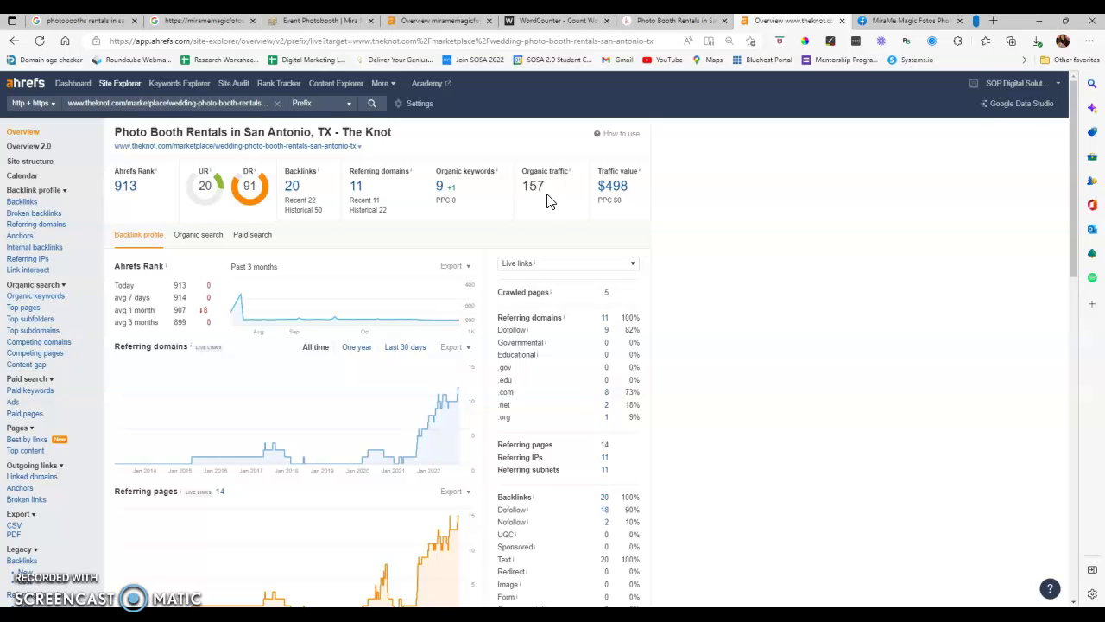
{"action": "left_click_drag", "start_coordinate": [546, 188], "coordinate": [518, 191]}
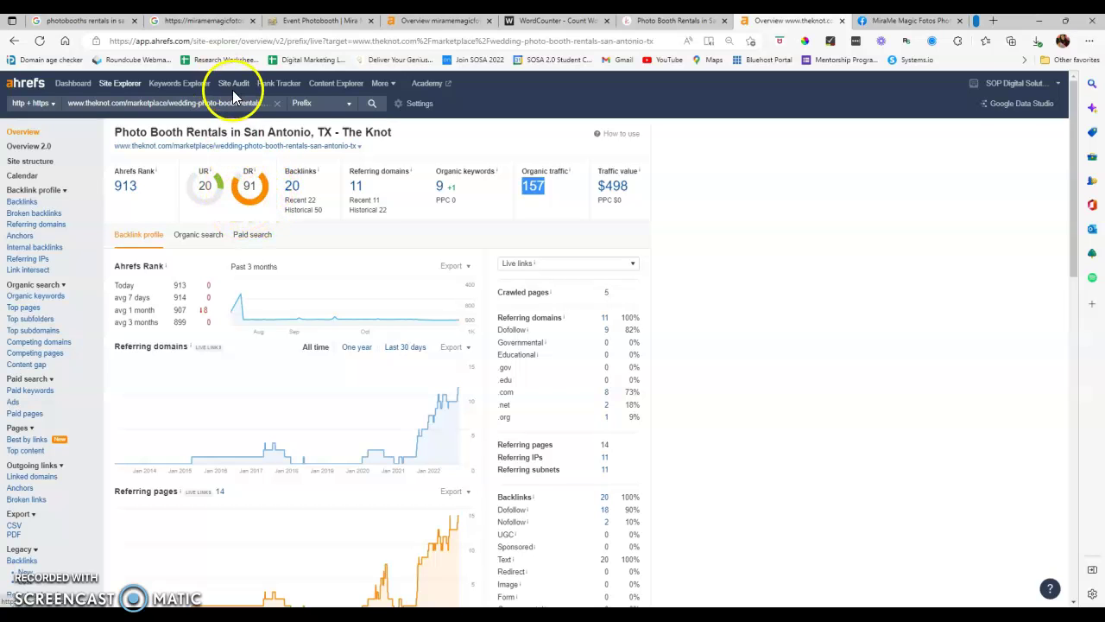
{"action": "left_click", "coordinate": [299, 26]}
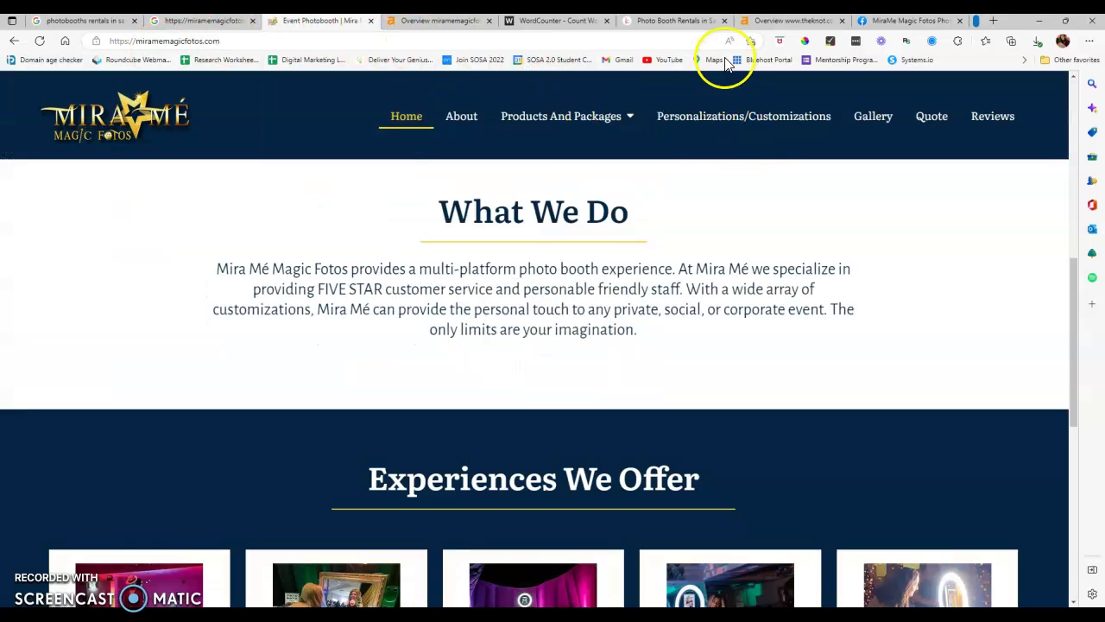
Review the backlinks list of The Knot's photo booth page in Ahrefs, and return to the page's overview
{"action": "left_click", "coordinate": [780, 22]}
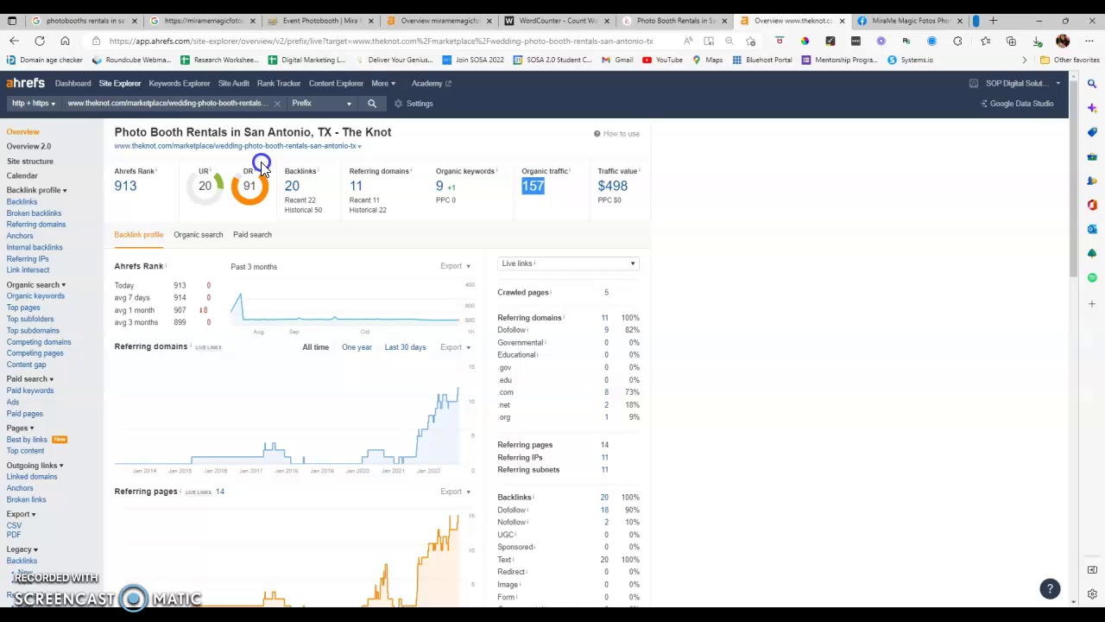
{"action": "left_click", "coordinate": [292, 188]}
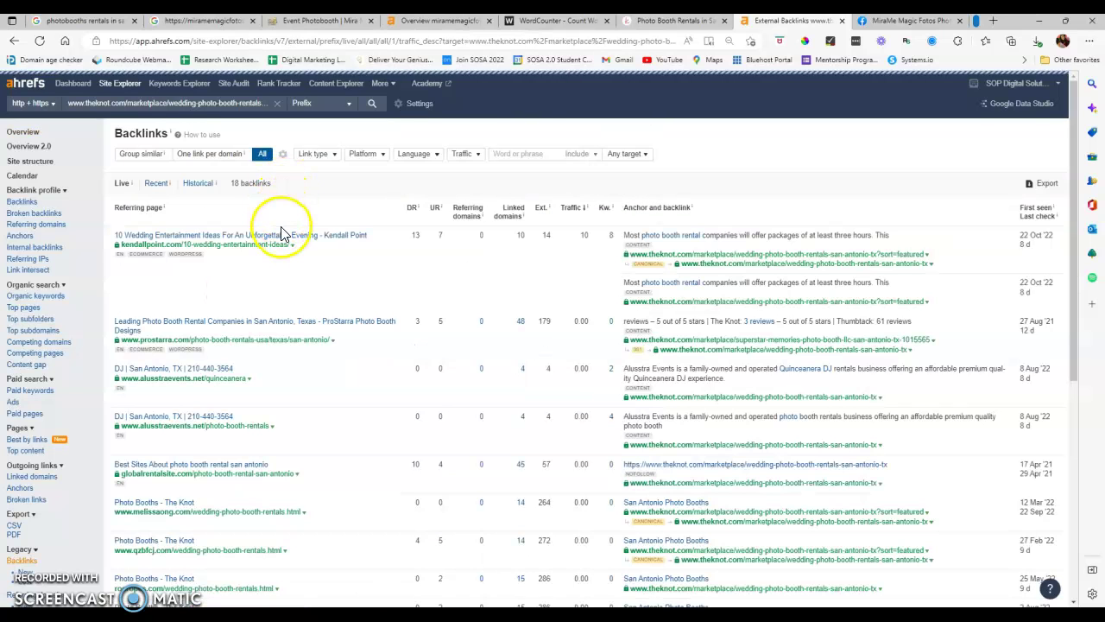
{"action": "left_click", "coordinate": [14, 41]}
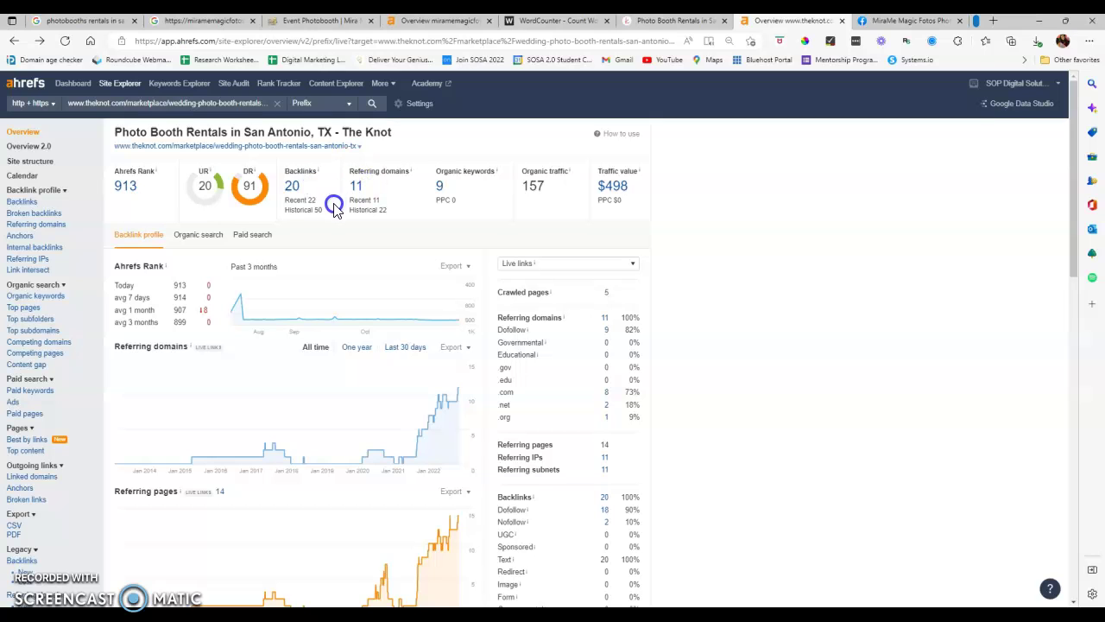
Open the organic keywords report for The Knot's page, and check where the page ranks in the Google results
{"action": "left_click", "coordinate": [447, 190]}
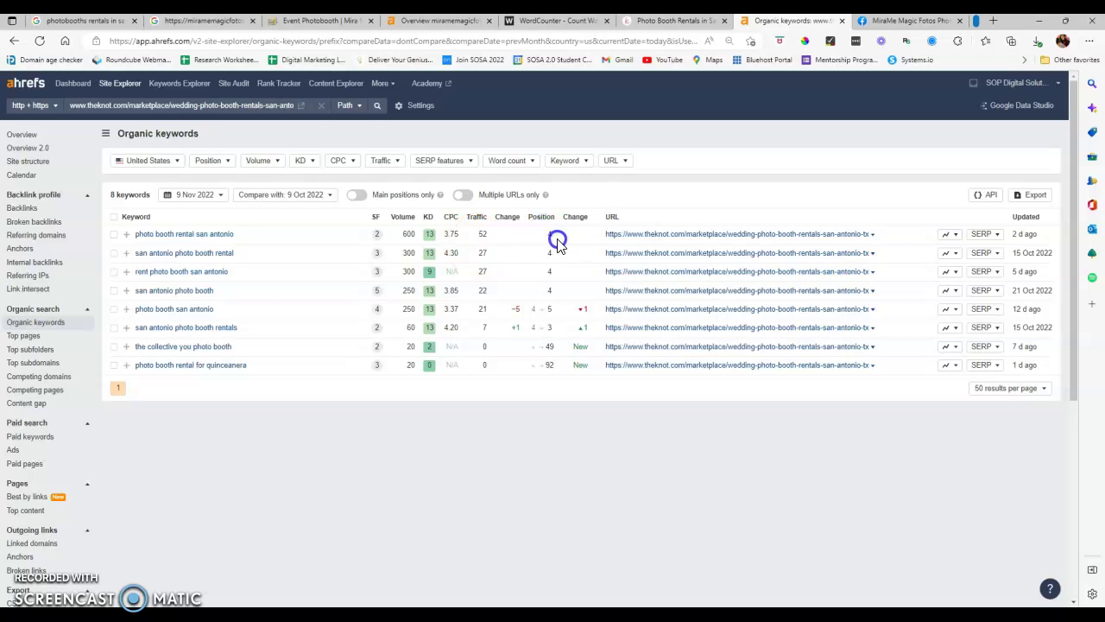
{"action": "key", "text": "ctrl+1"}
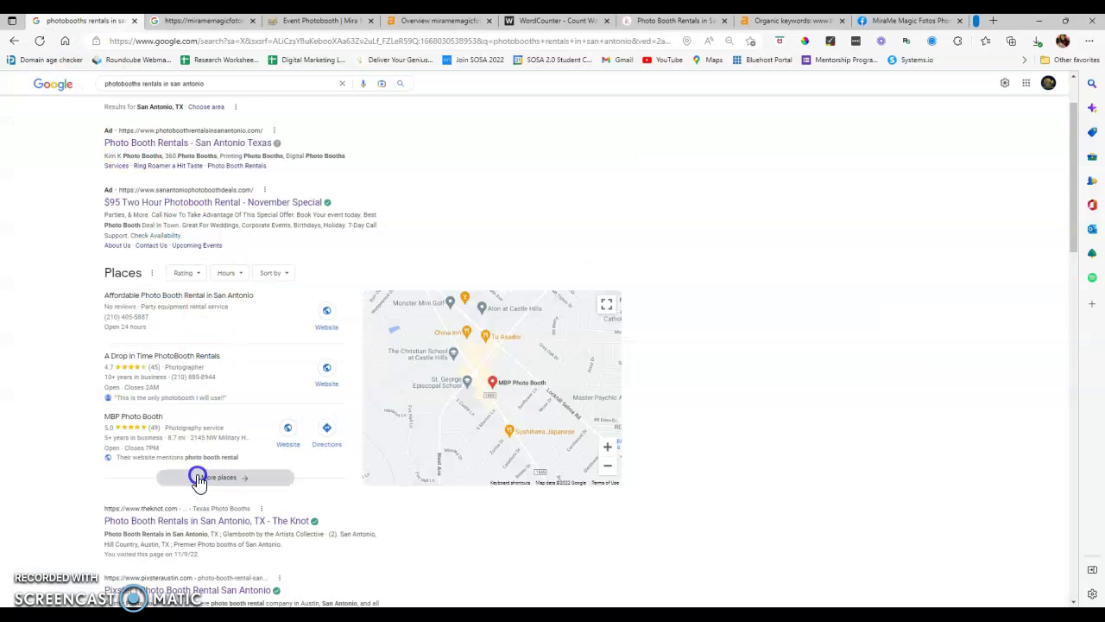
{"action": "scroll", "coordinate": [203, 475], "scroll_direction": "down", "scroll_amount": 4}
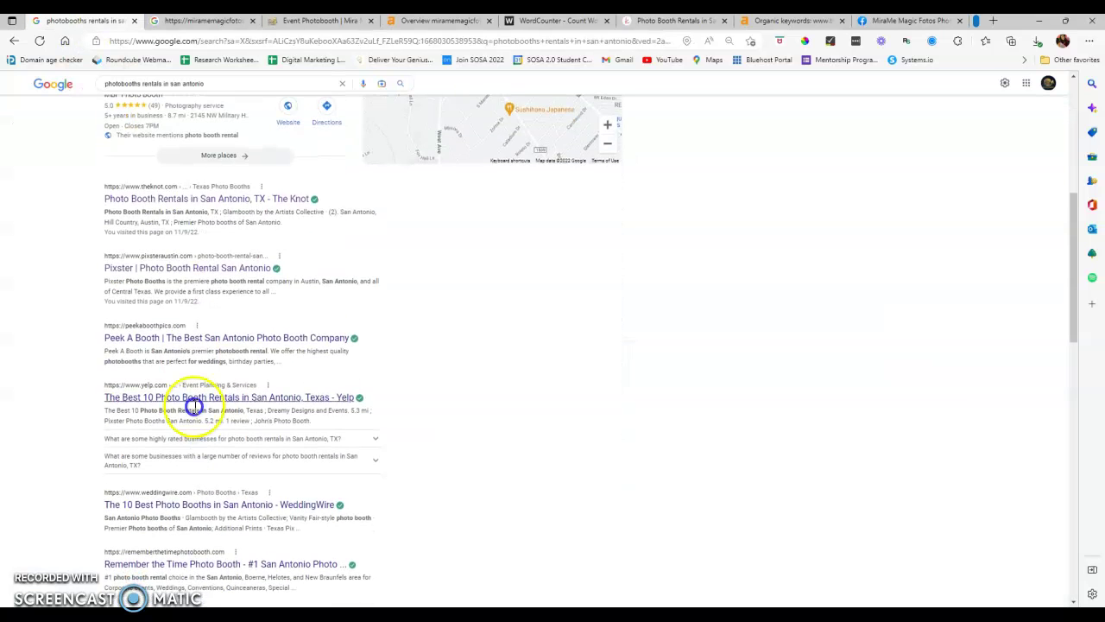
Compare the miramemagicfotos.com overview and the Google query "photobooths rentals in san antonio" with The Knot's organic keywords report
{"action": "left_click", "coordinate": [460, 20]}
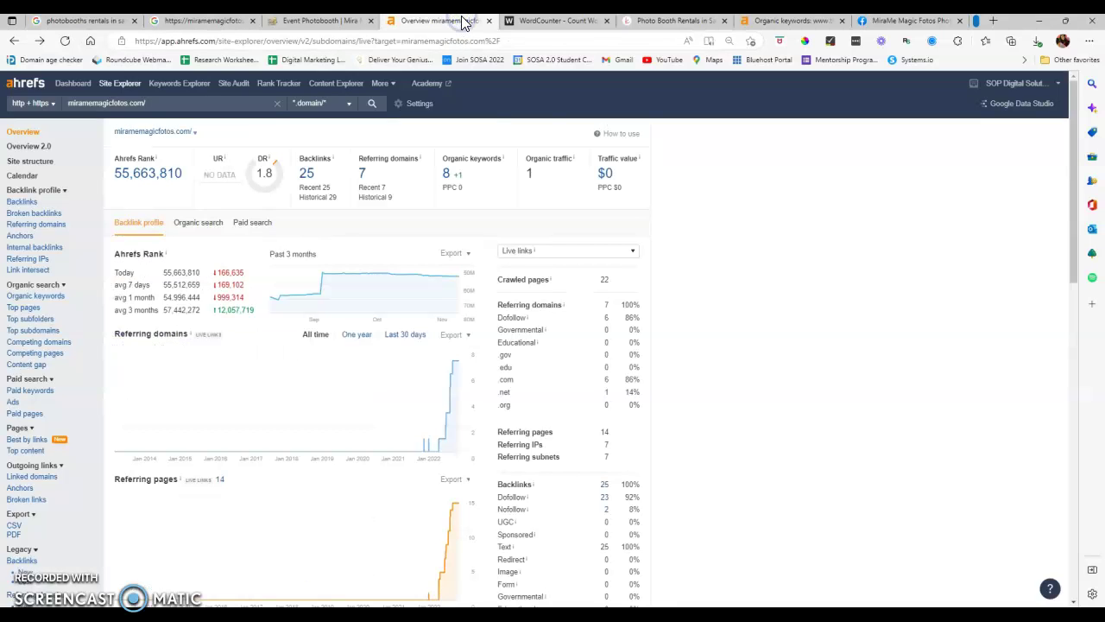
{"action": "left_click", "coordinate": [790, 21]}
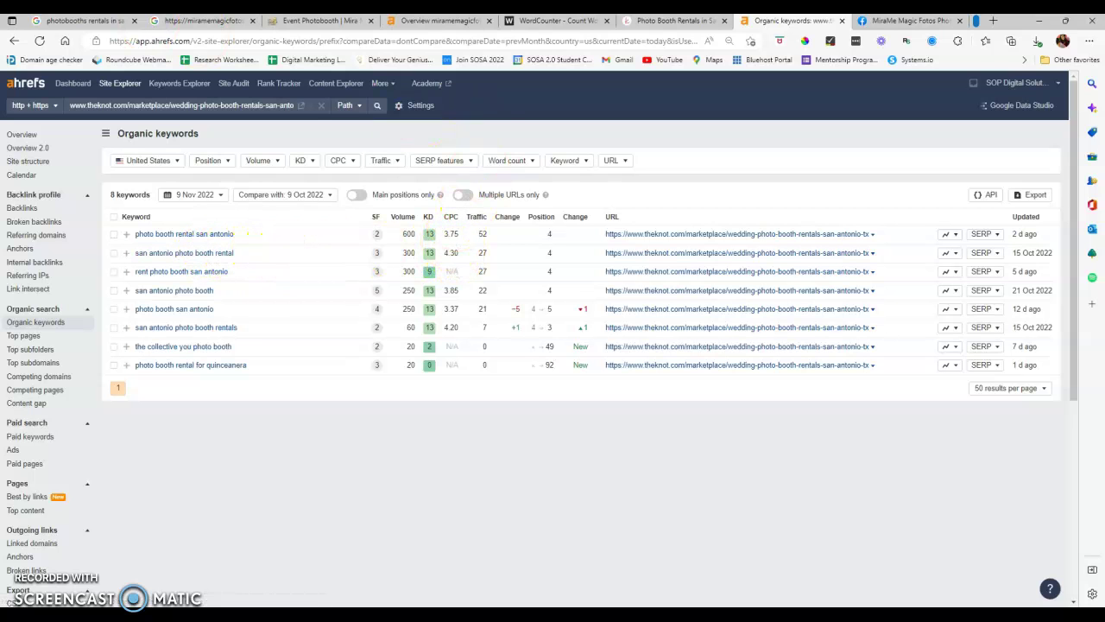
{"action": "left_click", "coordinate": [83, 20]}
{"action": "scroll", "coordinate": [203, 197], "scroll_direction": "up", "scroll_amount": 5}
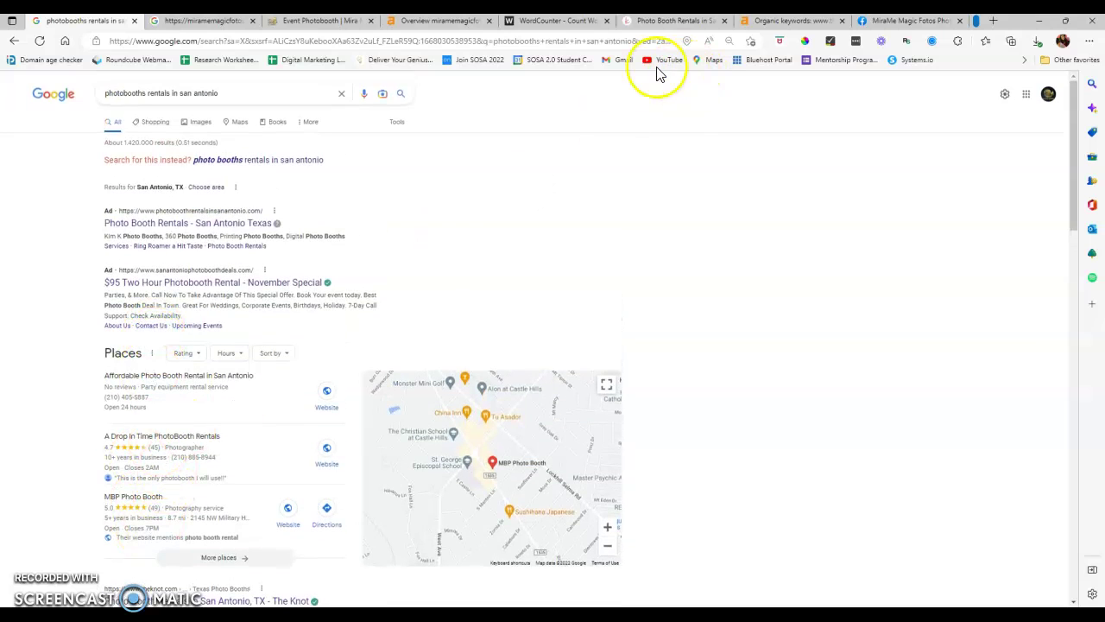
{"action": "left_click", "coordinate": [748, 26]}
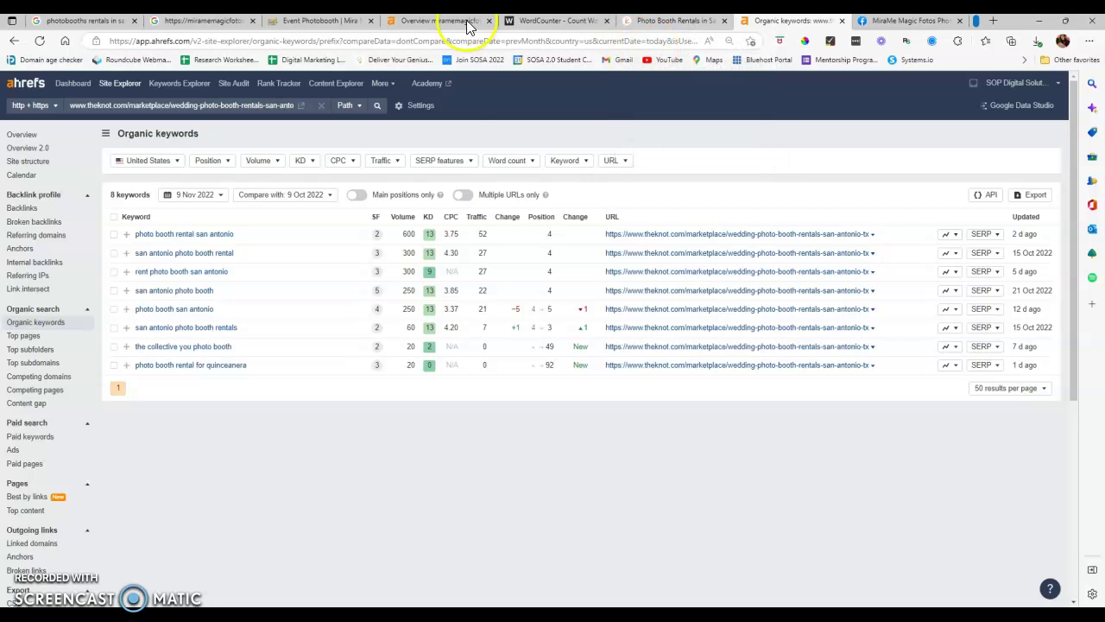
Look through The Knot's organic keywords, and highlight the search volume of "photo booth rental san antonio"
{"action": "left_click", "coordinate": [121, 232]}
{"action": "scroll", "coordinate": [121, 231], "scroll_direction": "down", "scroll_amount": 4}
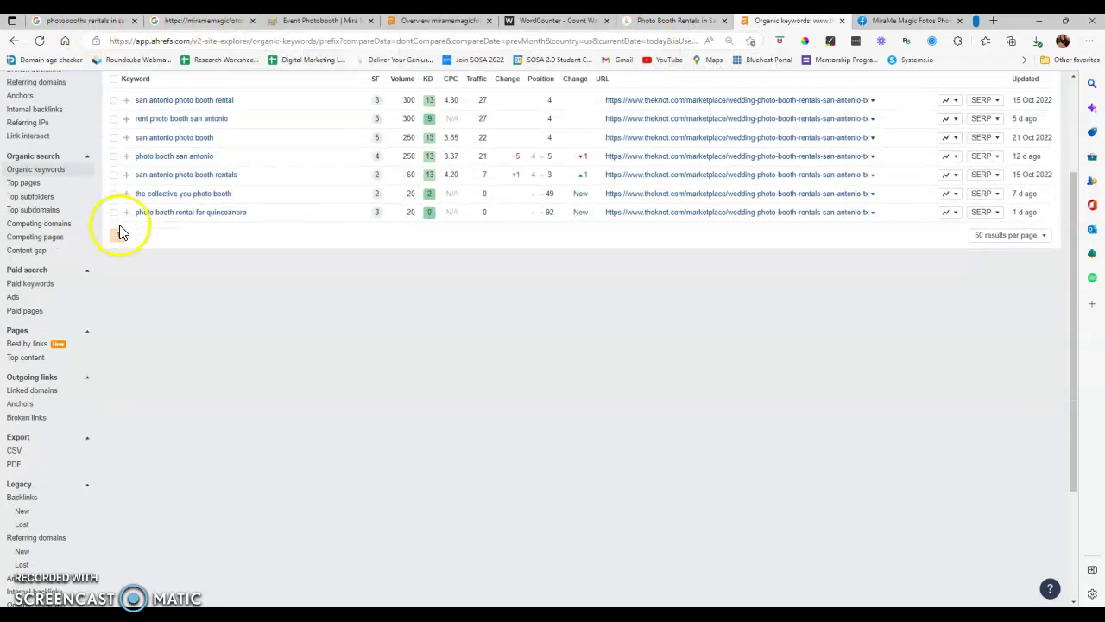
{"action": "scroll", "coordinate": [121, 231], "scroll_direction": "up", "scroll_amount": 4}
{"action": "scroll", "coordinate": [119, 231], "scroll_direction": "up", "scroll_amount": 1}
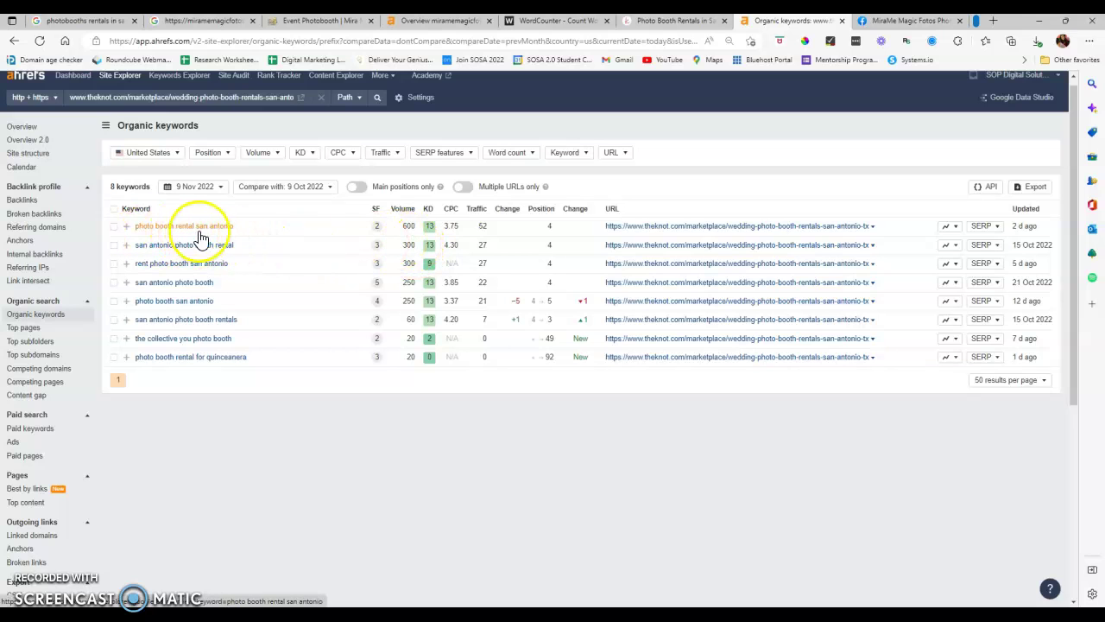
{"action": "double_click", "coordinate": [404, 226]}
{"action": "left_click", "coordinate": [412, 227]}
{"action": "double_click", "coordinate": [403, 226]}
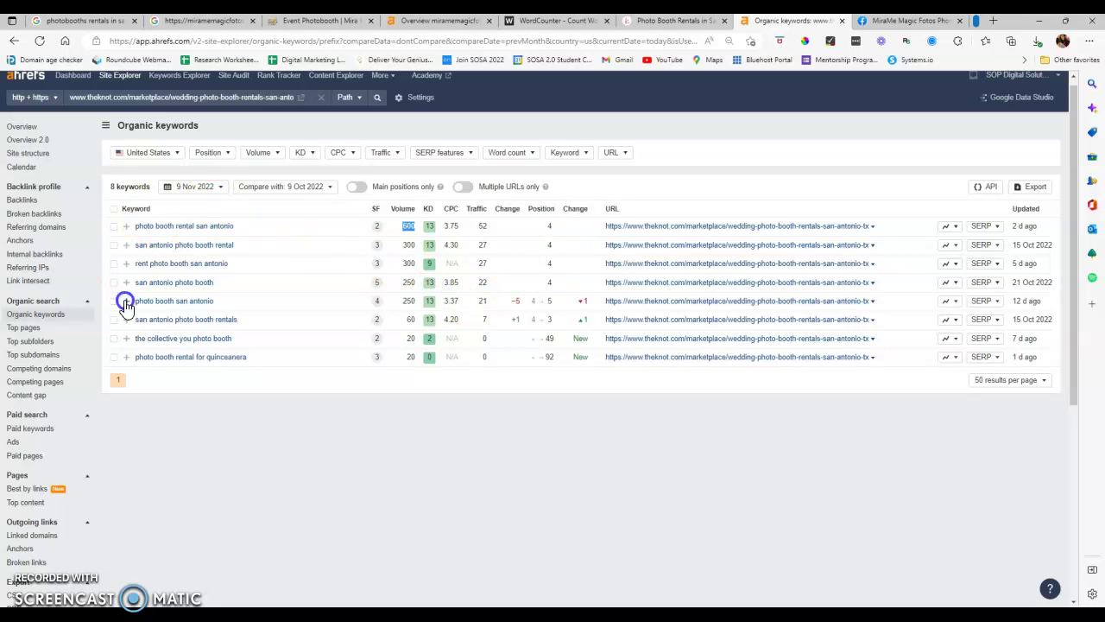
{"action": "left_click", "coordinate": [147, 262]}
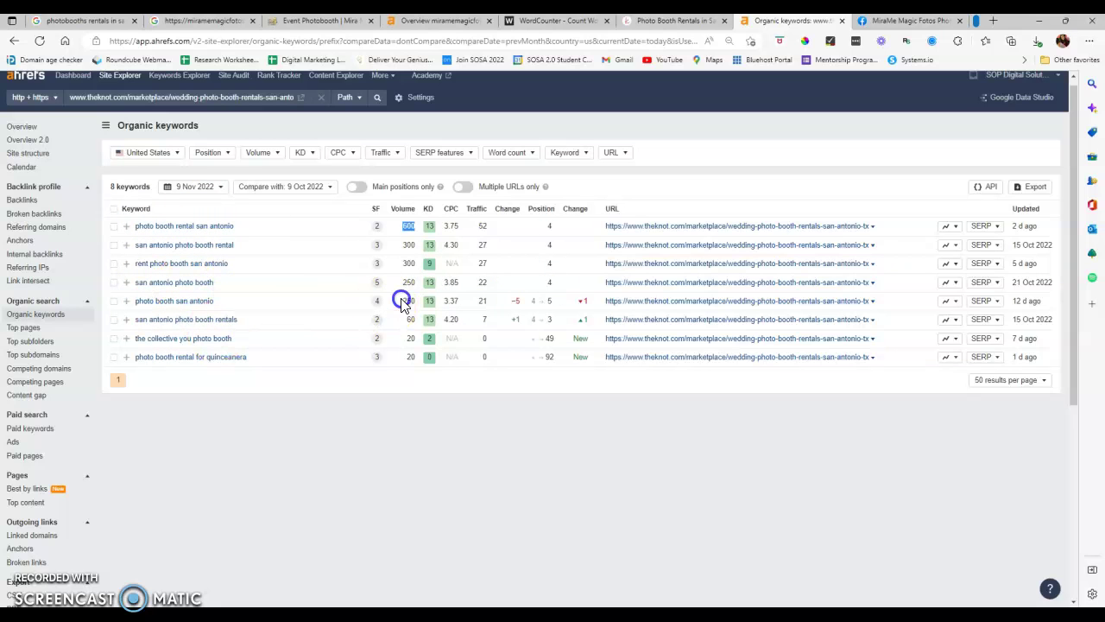